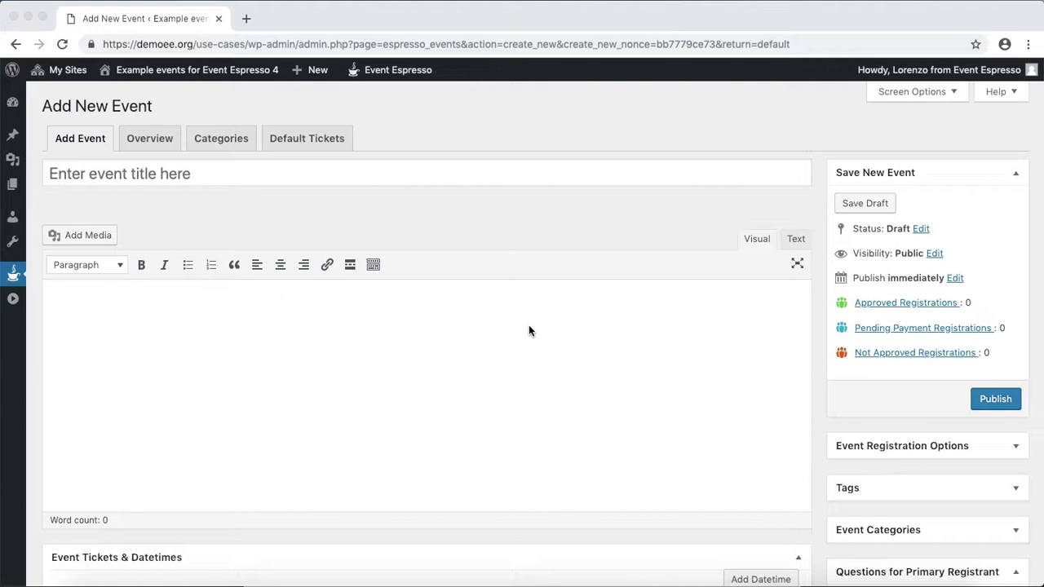
Step: Title the new event 'Annual Golf Classic'
{"action": "left_click", "coordinate": [528, 171]}
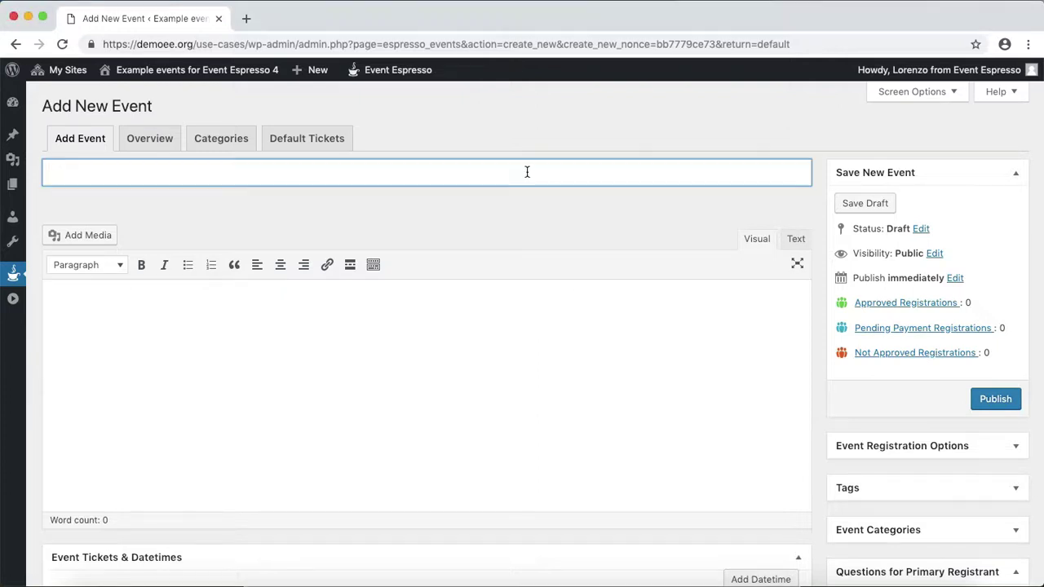
{"action": "type", "text": "Annual Golf Glas"}
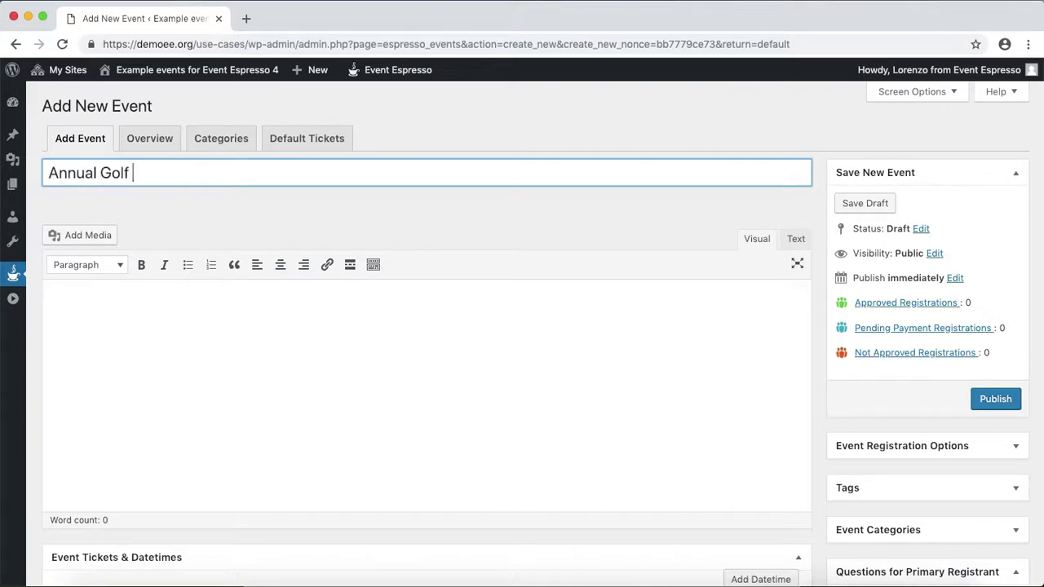
{"action": "key", "text": "BackSpace"}
{"action": "key", "text": "BackSpace"}
{"action": "key", "text": "BackSpace"}
{"action": "type", "text": "Classi"}
Step: Paste the prepared golf tournament details, date and pricing list into the event description
{"action": "left_click", "coordinate": [543, 322]}
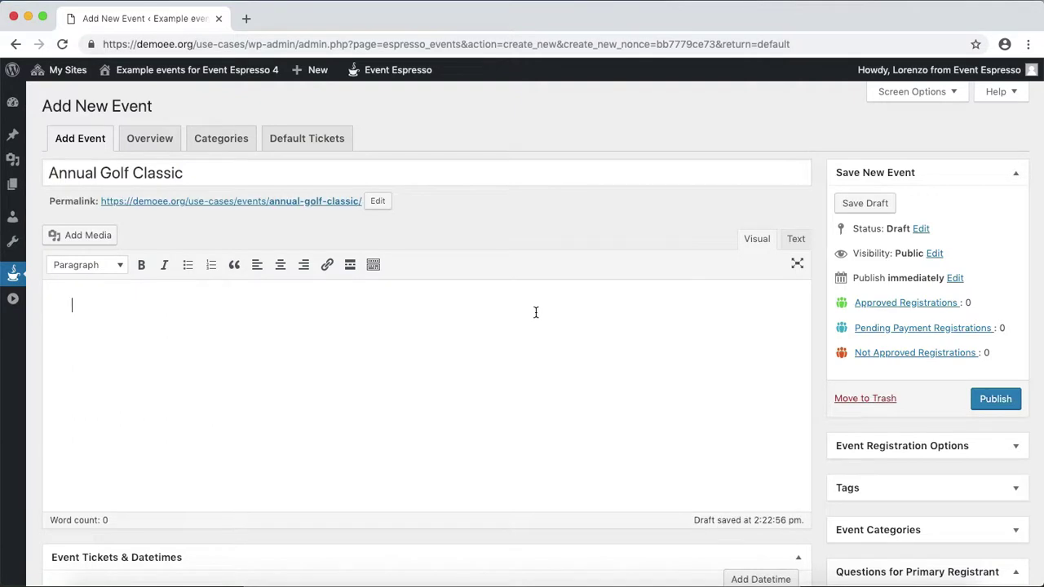
{"action": "key", "text": "super+v"}
{"action": "scroll", "coordinate": [481, 322], "scroll_direction": "down", "scroll_amount": 3}
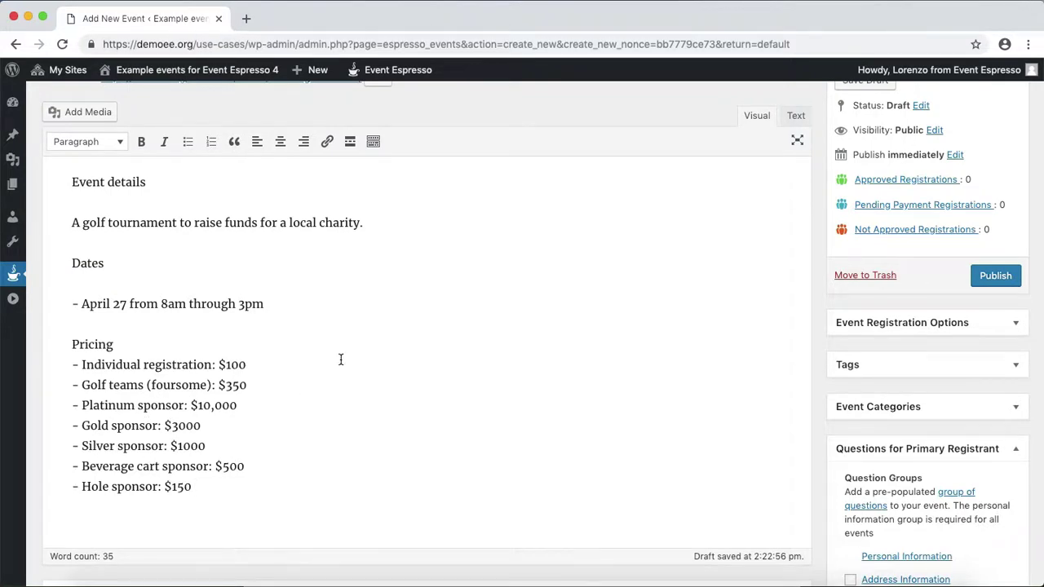
Step: Set the event datetime to 2019-04-27, starting 08:00 am and ending 03:00 pm
{"action": "scroll", "coordinate": [340, 359], "scroll_direction": "down", "scroll_amount": 4}
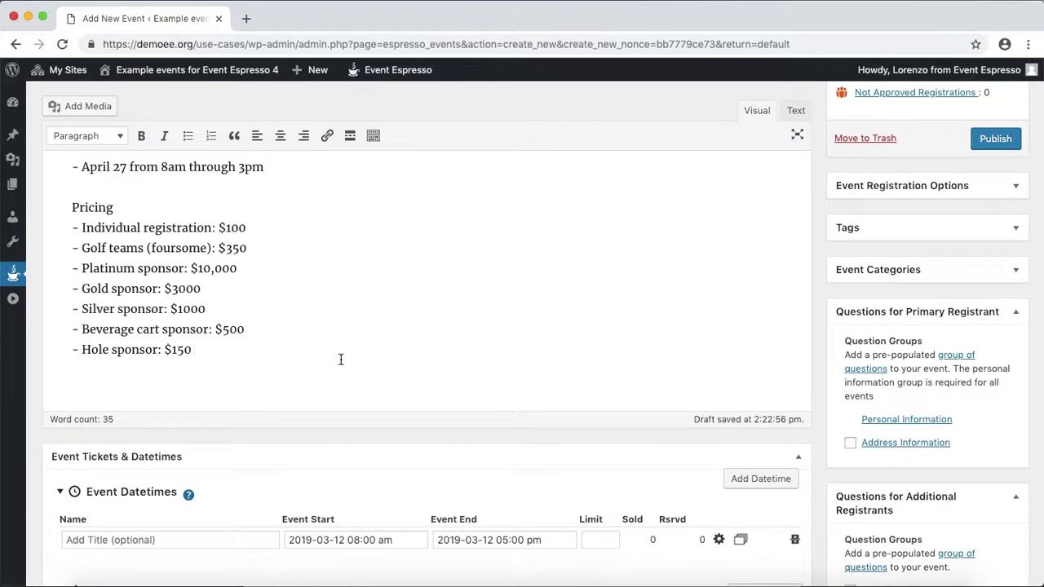
{"action": "left_click", "coordinate": [361, 539]}
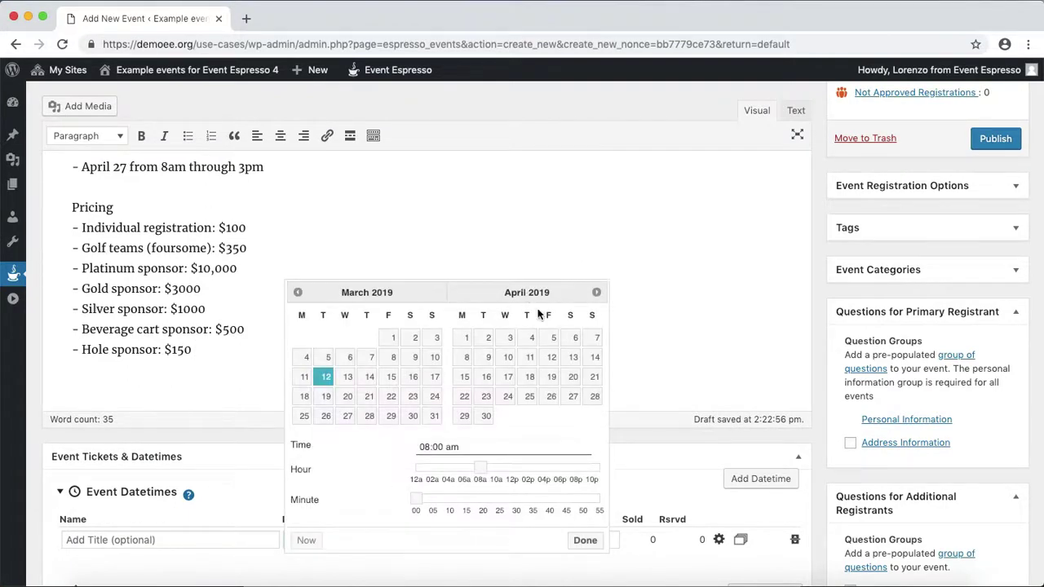
{"action": "left_click", "coordinate": [574, 398]}
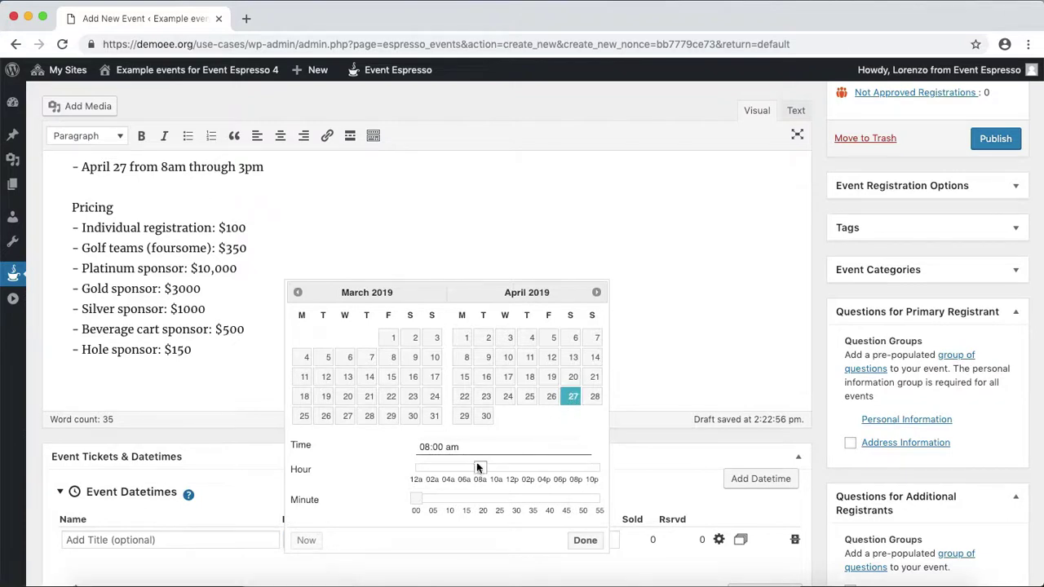
{"action": "left_click", "coordinate": [585, 539]}
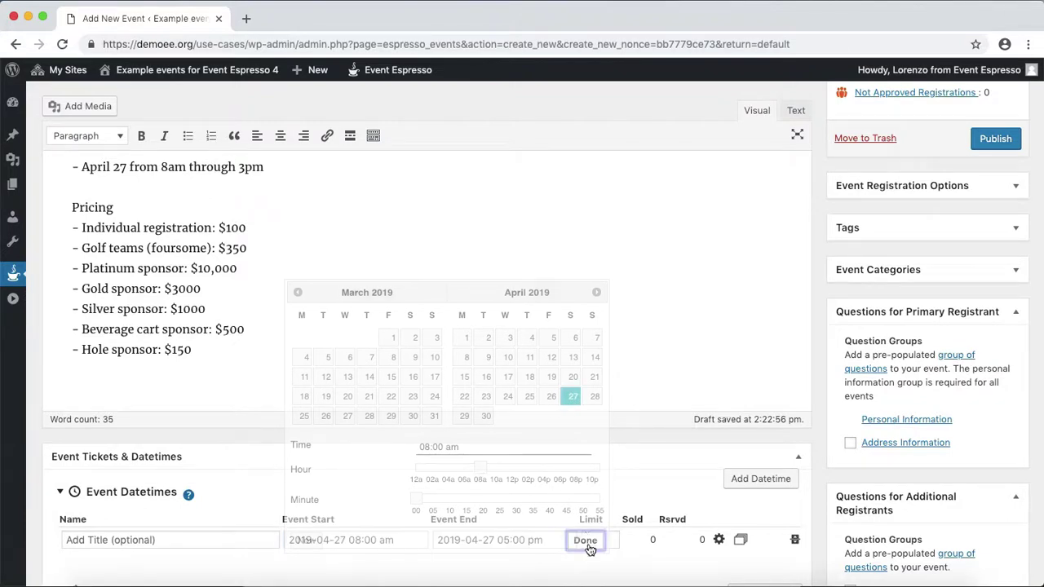
{"action": "left_click", "coordinate": [490, 539]}
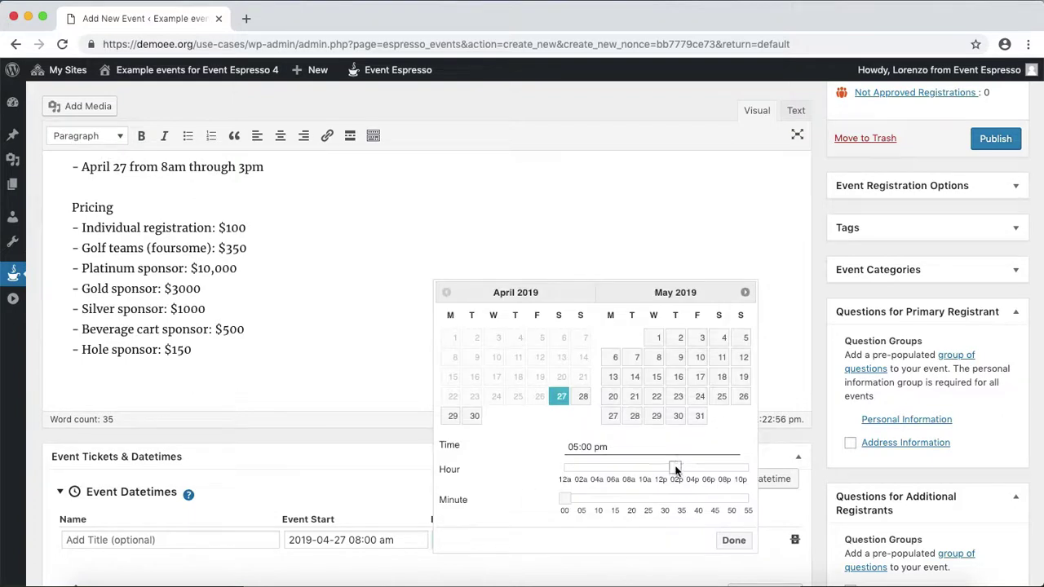
{"action": "left_click_drag", "start_coordinate": [676, 469], "coordinate": [653, 472]}
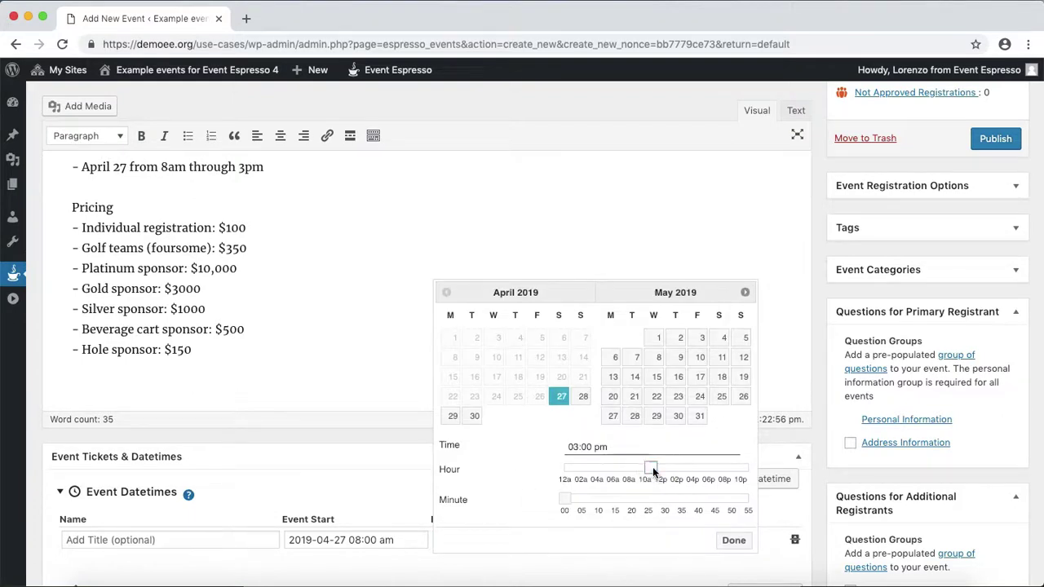
{"action": "left_click", "coordinate": [733, 540]}
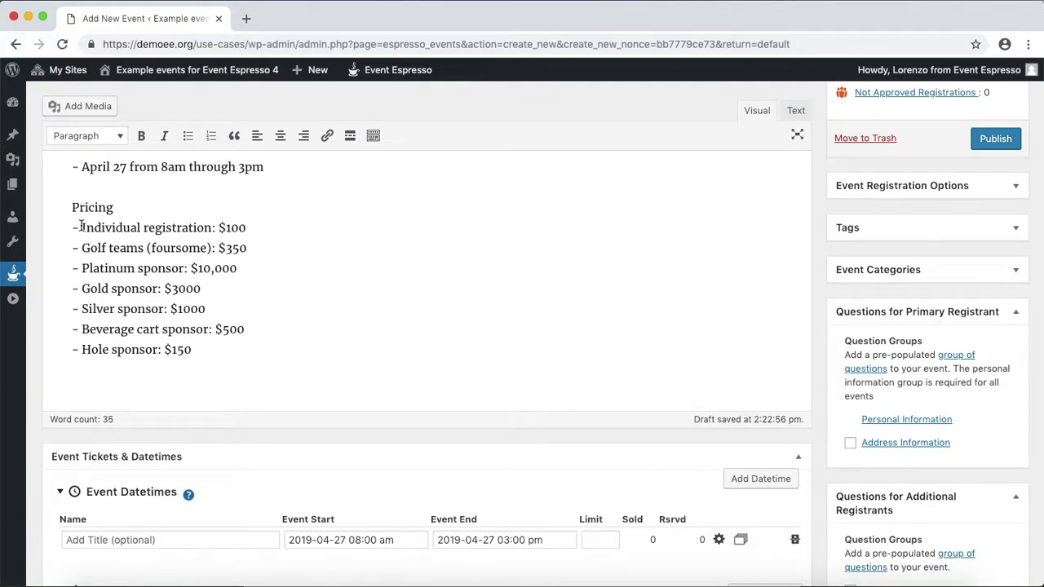
Step: Rename the Free Ticket to 'Individual registration' and end its sales on April 20
{"action": "left_click_drag", "start_coordinate": [83, 227], "coordinate": [207, 220]}
{"action": "key", "text": "ctrl+c"}
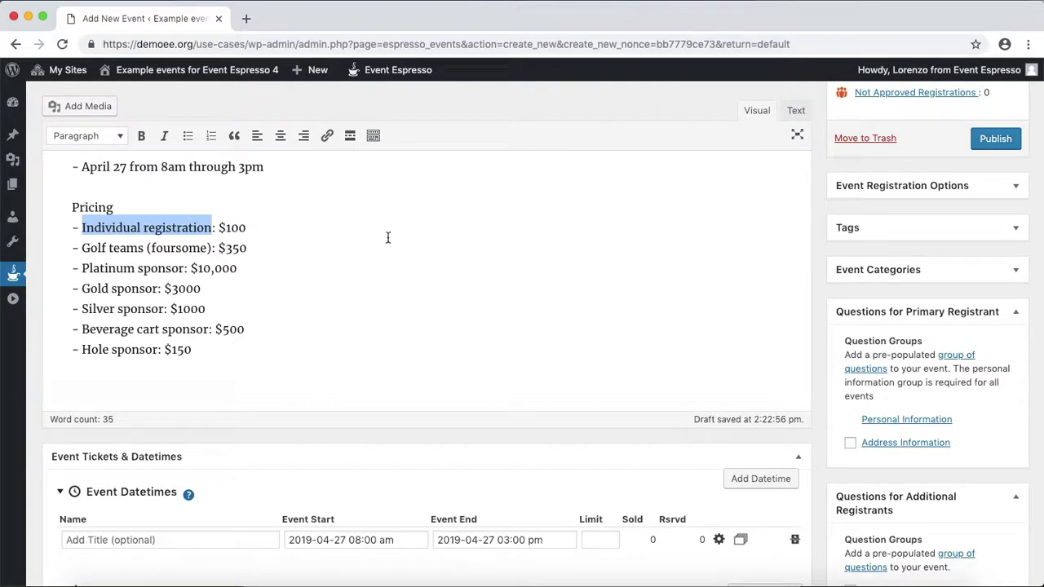
{"action": "scroll", "coordinate": [412, 237], "scroll_direction": "down", "scroll_amount": 5}
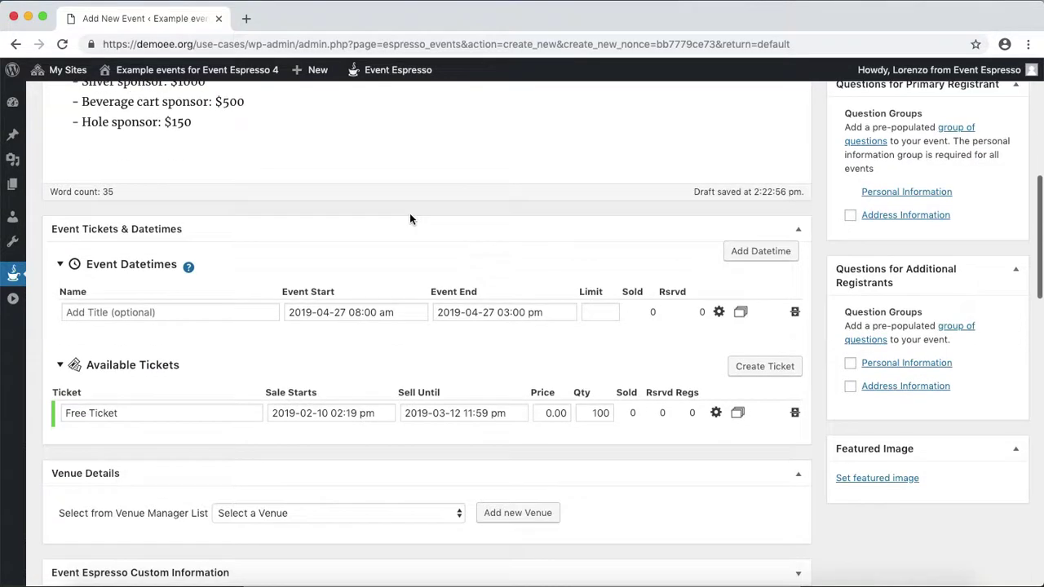
{"action": "triple_click", "coordinate": [177, 412]}
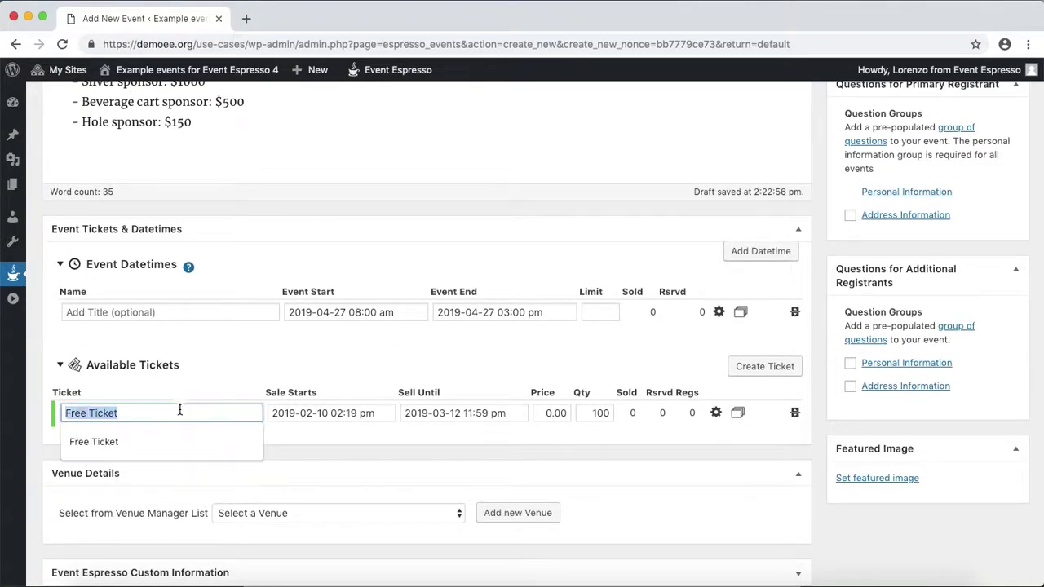
{"action": "key", "text": "ctrl+v"}
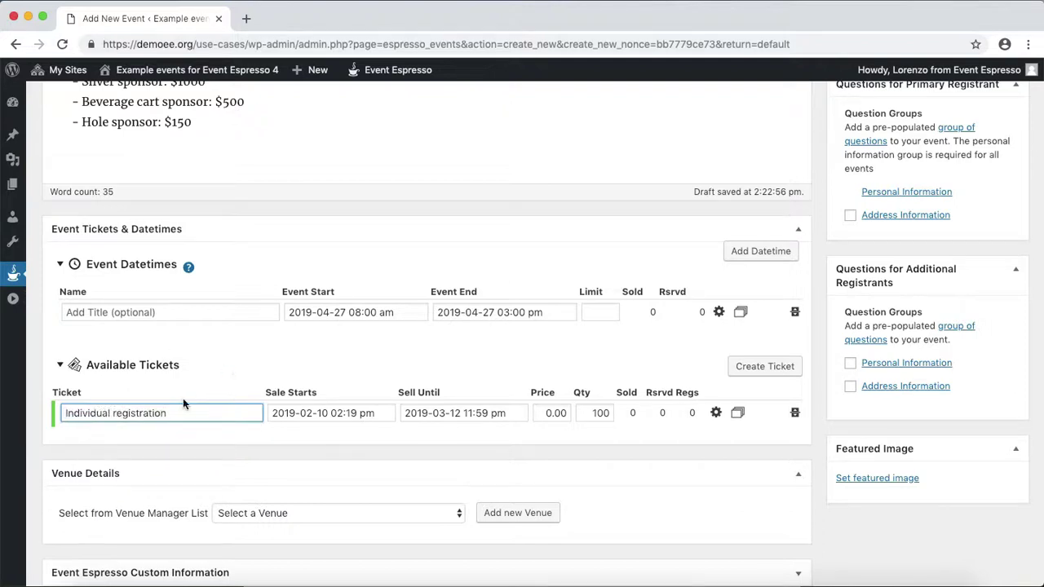
{"action": "left_click", "coordinate": [450, 412]}
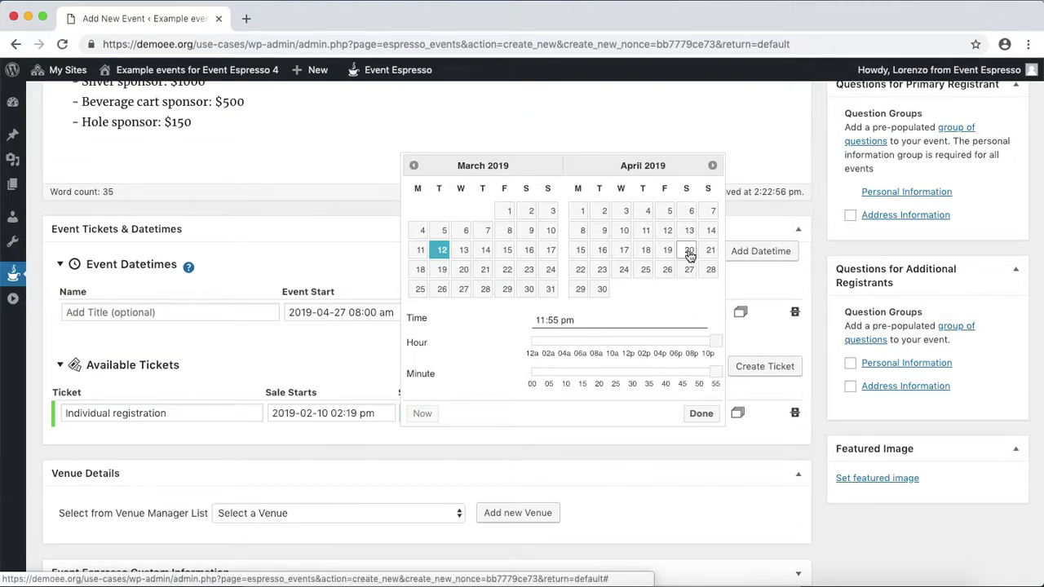
{"action": "left_click", "coordinate": [690, 252]}
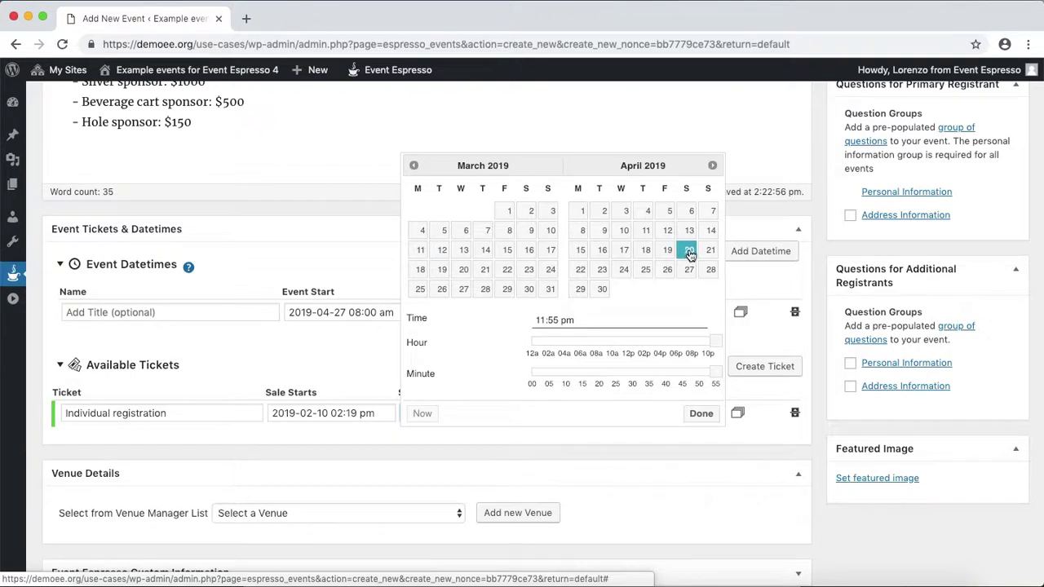
{"action": "left_click", "coordinate": [701, 415]}
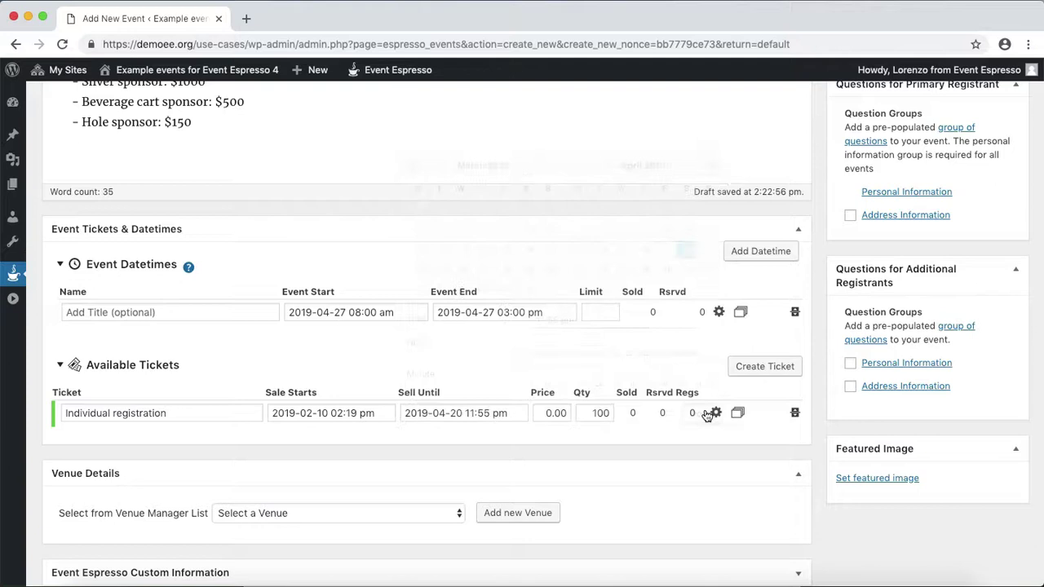
Step: Set the Individual registration price to 100 and leave its quantity blank
{"action": "left_click", "coordinate": [548, 419]}
{"action": "double_click", "coordinate": [552, 418]}
{"action": "type", "text": "100"}
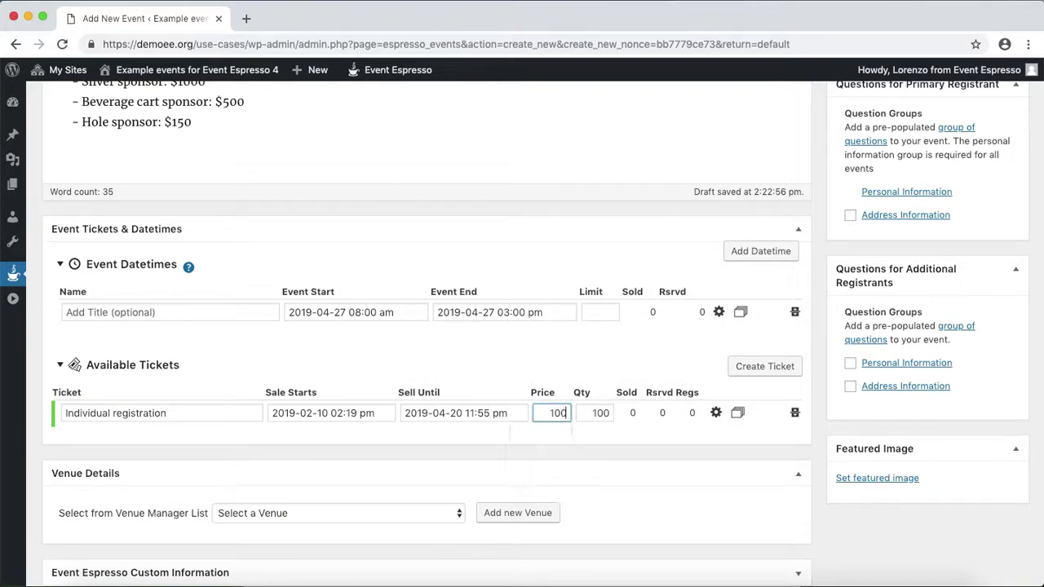
{"action": "double_click", "coordinate": [605, 413]}
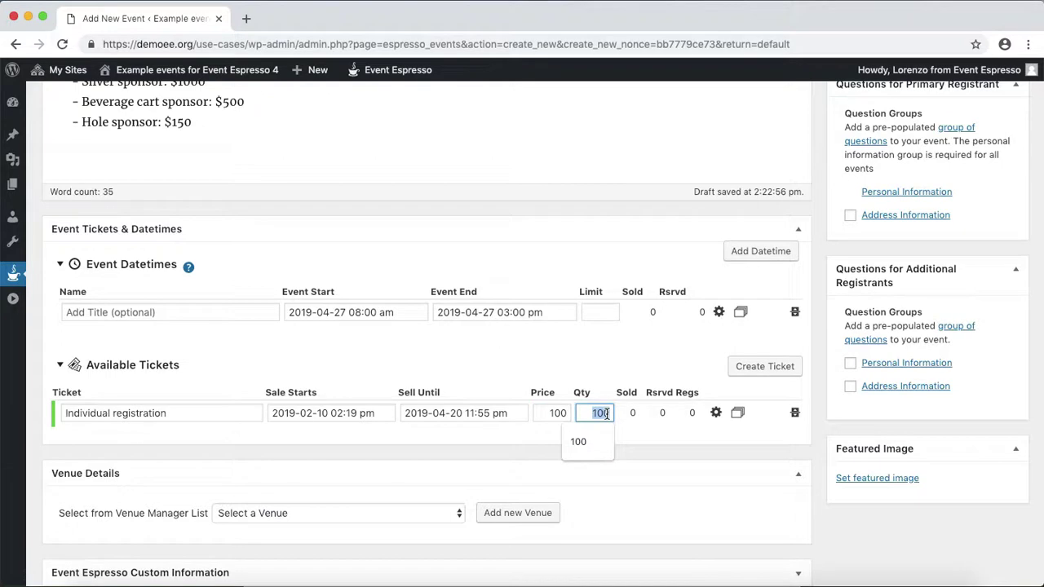
{"action": "key", "text": "BackSpace"}
{"action": "left_click", "coordinate": [589, 357]}
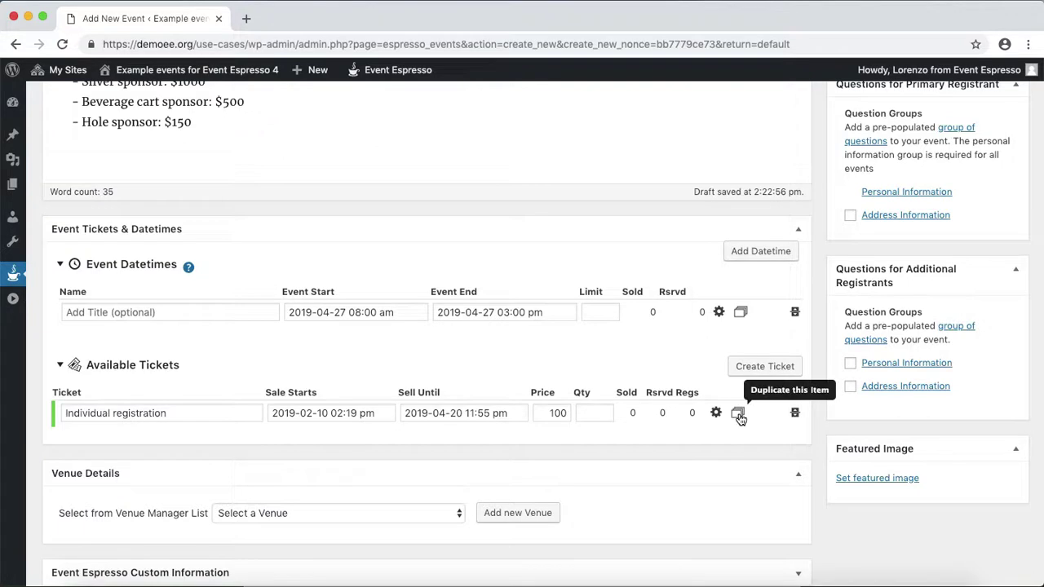
Step: Create four more copies of the Individual registration ticket
{"action": "scroll", "coordinate": [570, 328], "scroll_direction": "up", "scroll_amount": 3}
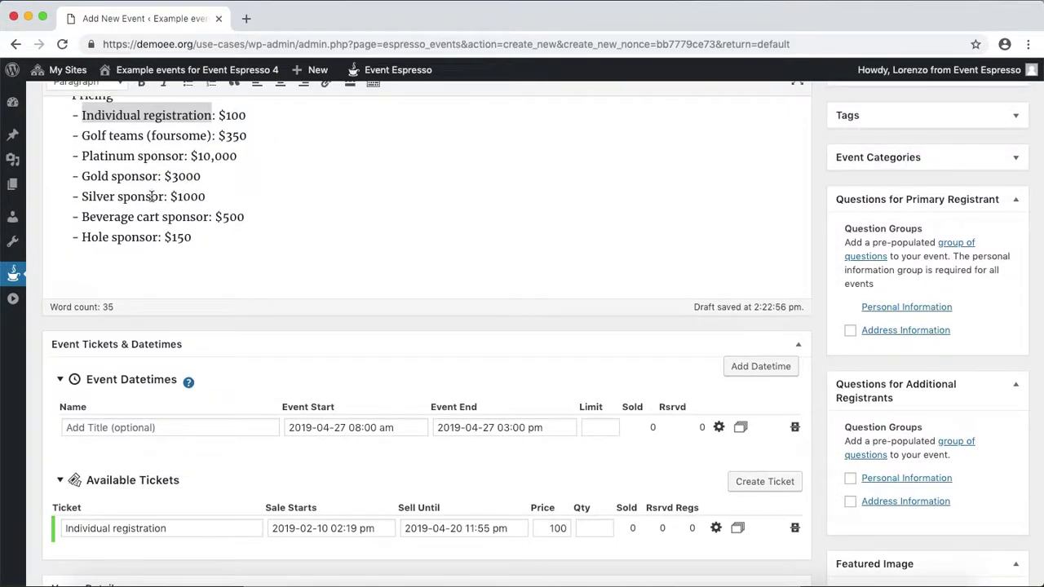
{"action": "scroll", "coordinate": [607, 396], "scroll_direction": "down", "scroll_amount": 2}
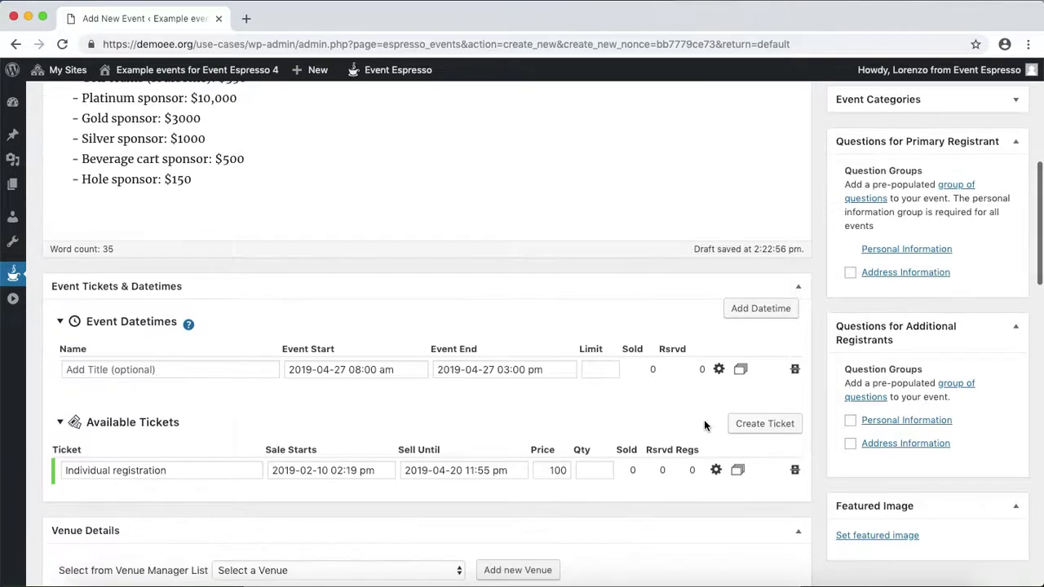
{"action": "left_click", "coordinate": [738, 473]}
{"action": "left_click", "coordinate": [738, 472]}
{"action": "left_click", "coordinate": [738, 473]}
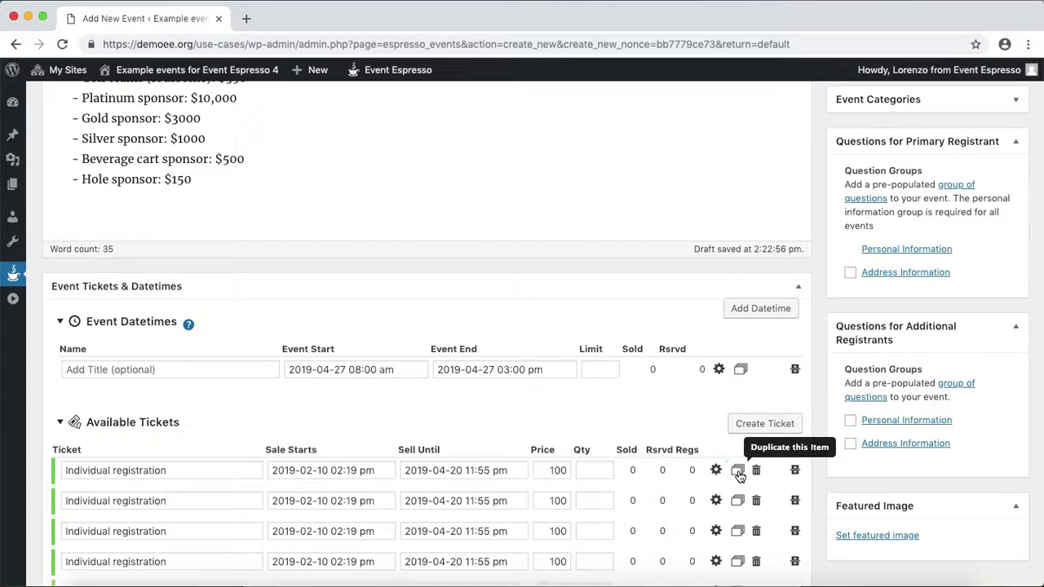
{"action": "left_click", "coordinate": [738, 473]}
{"action": "scroll", "coordinate": [508, 341], "scroll_direction": "down", "scroll_amount": 2}
{"action": "scroll", "coordinate": [503, 326], "scroll_direction": "up", "scroll_amount": 4}
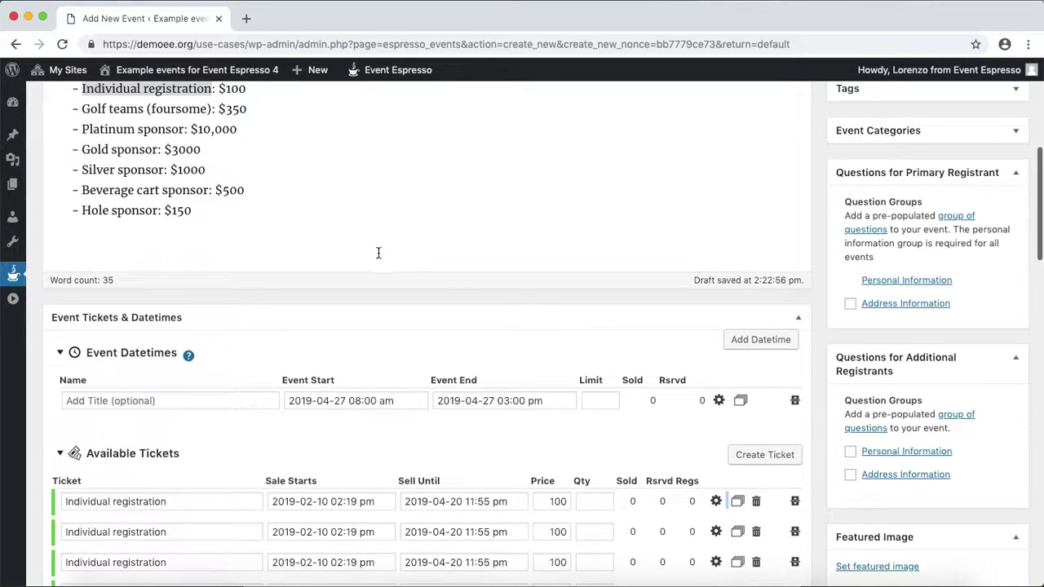
Step: Name tickets two to four Golf teams (foursome), Platinum sponsor and Gold sponsor from the pricing list
{"action": "left_click_drag", "start_coordinate": [84, 144], "coordinate": [214, 139]}
{"action": "key", "text": "ctrl+c"}
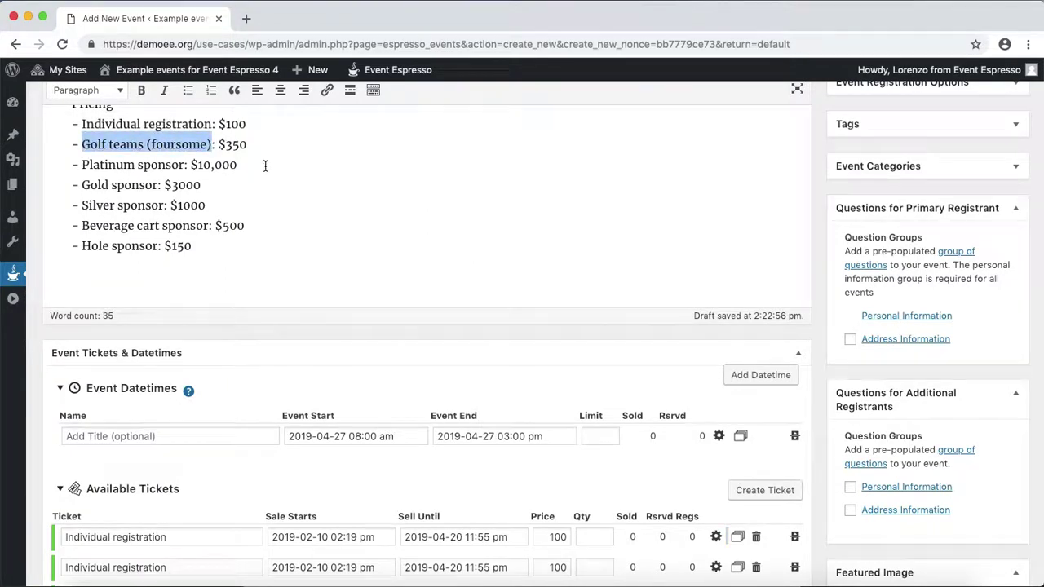
{"action": "scroll", "coordinate": [251, 214], "scroll_direction": "down", "scroll_amount": 3}
{"action": "triple_click", "coordinate": [198, 451]}
{"action": "key", "text": "ctrl+v"}
{"action": "scroll", "coordinate": [239, 368], "scroll_direction": "up", "scroll_amount": 2}
{"action": "left_click_drag", "start_coordinate": [81, 128], "coordinate": [181, 126]}
{"action": "key", "text": "ctrl+c"}
{"action": "scroll", "coordinate": [180, 327], "scroll_direction": "down", "scroll_amount": 4}
{"action": "double_click", "coordinate": [179, 415]}
{"action": "triple_click", "coordinate": [180, 414]}
{"action": "key", "text": "ctrl+v"}
{"action": "scroll", "coordinate": [204, 359], "scroll_direction": "up", "scroll_amount": 5}
{"action": "left_click_drag", "start_coordinate": [82, 197], "coordinate": [155, 197]}
{"action": "scroll", "coordinate": [214, 258], "scroll_direction": "down", "scroll_amount": 5}
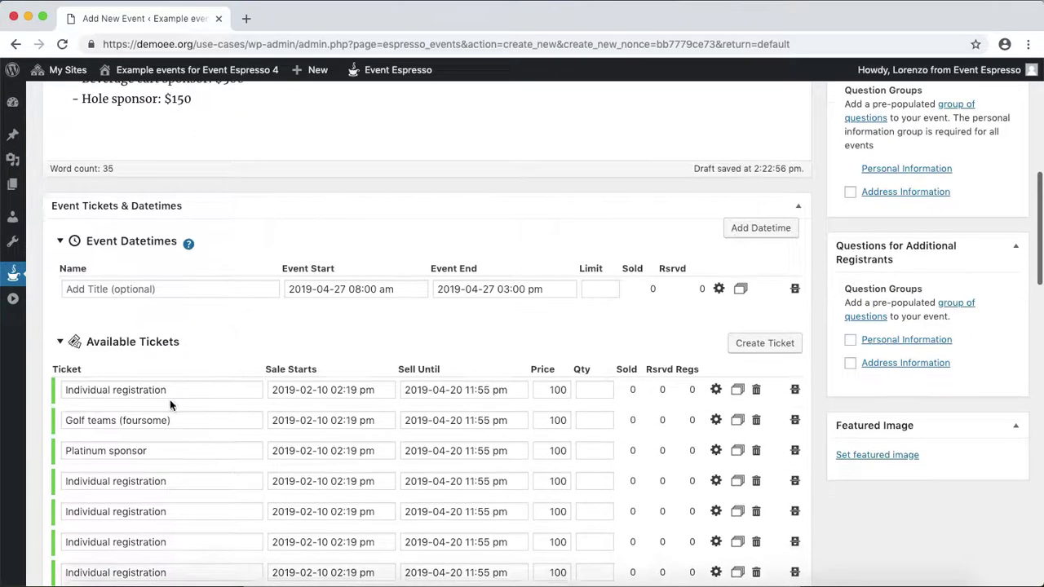
{"action": "triple_click", "coordinate": [173, 444]}
{"action": "type", "text": "Gold sponsor"}
Step: Name tickets five to seven Silver sponsor, Beverage cart sponsor and Hole sponsor
{"action": "scroll", "coordinate": [186, 391], "scroll_direction": "up", "scroll_amount": 2}
{"action": "scroll", "coordinate": [186, 392], "scroll_direction": "up", "scroll_amount": 3}
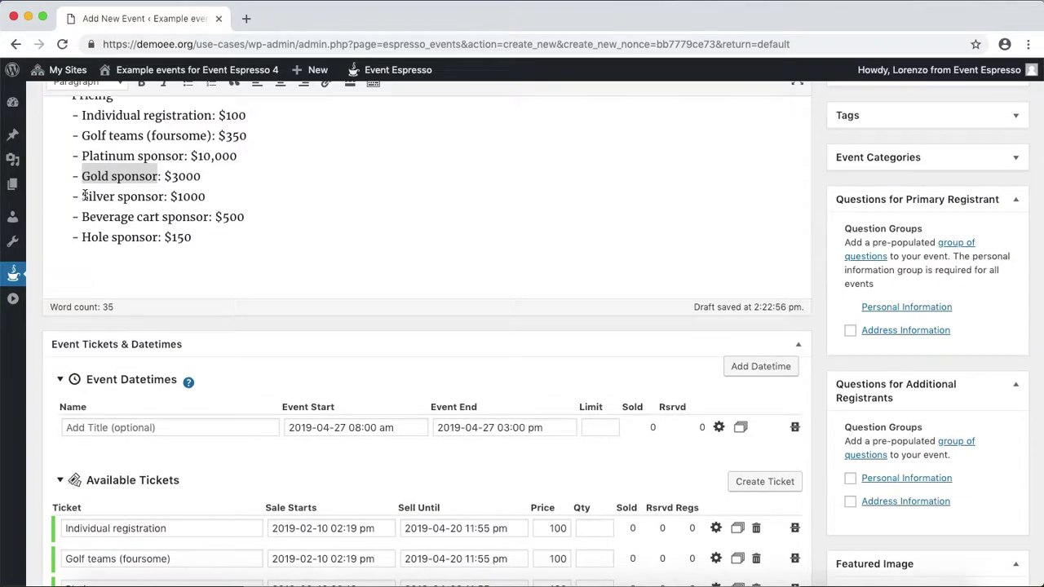
{"action": "left_click_drag", "start_coordinate": [85, 196], "coordinate": [160, 194]}
{"action": "key", "text": "ctrl+c"}
{"action": "scroll", "coordinate": [187, 245], "scroll_direction": "down", "scroll_amount": 5}
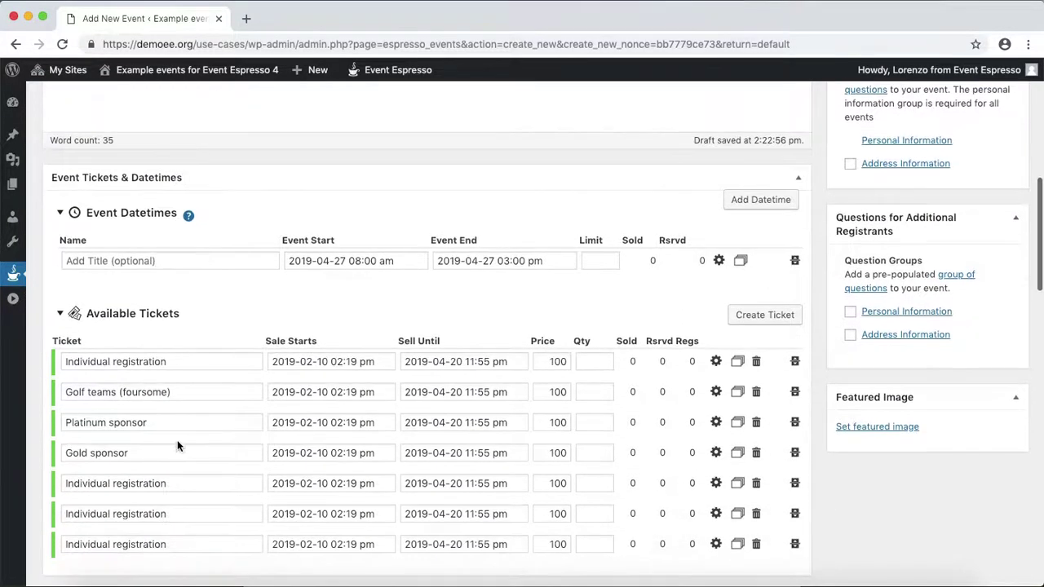
{"action": "triple_click", "coordinate": [153, 482]}
{"action": "key", "text": "ctrl+v"}
{"action": "scroll", "coordinate": [179, 427], "scroll_direction": "up", "scroll_amount": 5}
{"action": "left_click_drag", "start_coordinate": [82, 252], "coordinate": [205, 252]}
{"action": "key", "text": "ctrl+c"}
{"action": "scroll", "coordinate": [217, 294], "scroll_direction": "down", "scroll_amount": 3}
{"action": "scroll", "coordinate": [217, 296], "scroll_direction": "down", "scroll_amount": 3}
{"action": "triple_click", "coordinate": [174, 464]}
{"action": "key", "text": "ctrl+v"}
{"action": "scroll", "coordinate": [204, 387], "scroll_direction": "up", "scroll_amount": 6}
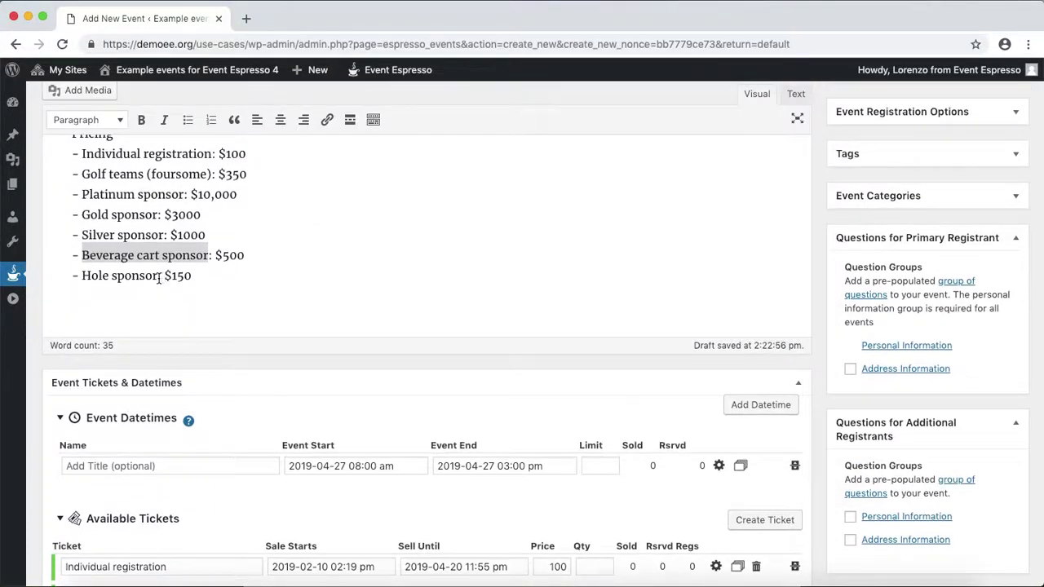
{"action": "left_click_drag", "start_coordinate": [159, 278], "coordinate": [82, 277]}
{"action": "key", "text": "ctrl+c"}
{"action": "scroll", "coordinate": [160, 320], "scroll_direction": "down", "scroll_amount": 3}
{"action": "scroll", "coordinate": [160, 320], "scroll_direction": "down", "scroll_amount": 3}
{"action": "triple_click", "coordinate": [193, 494]}
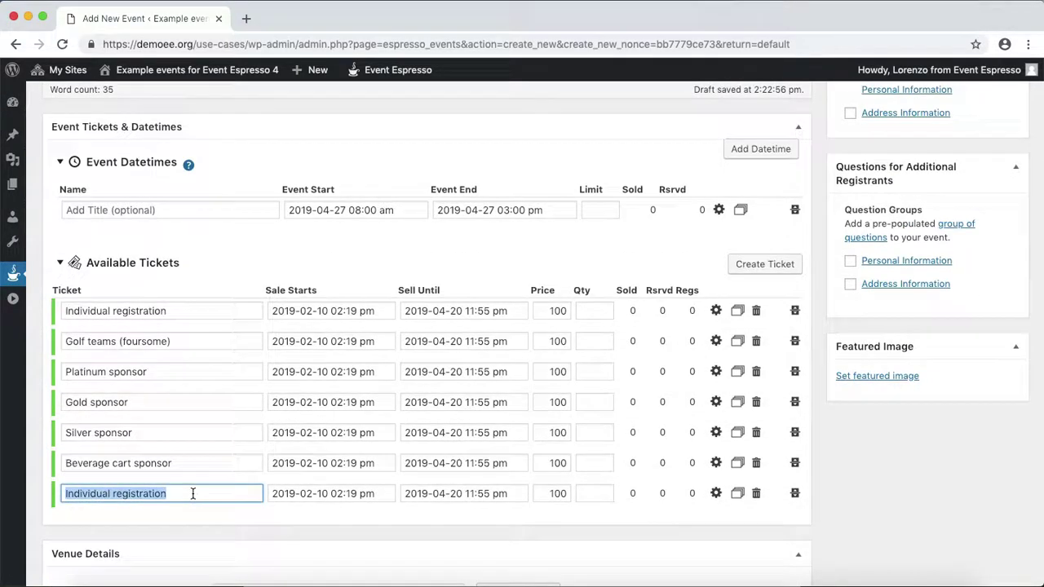
{"action": "key", "text": "ctrl+v"}
{"action": "scroll", "coordinate": [204, 480], "scroll_direction": "up", "scroll_amount": 1}
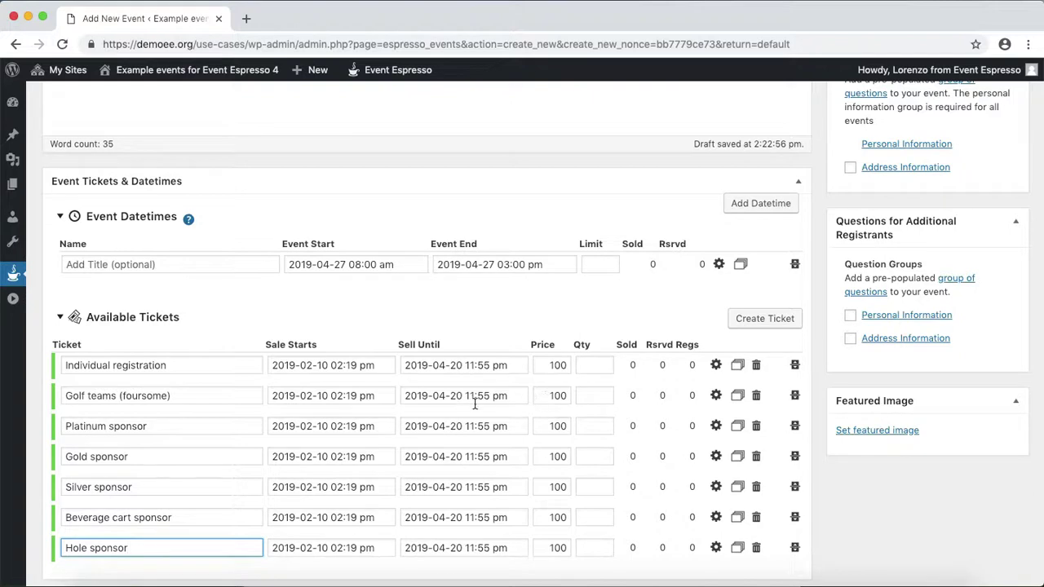
Step: Price Hole sponsor 150, Beverage cart 500, Silver 1000, Gold 3000 and Platinum 10,000
{"action": "left_click", "coordinate": [553, 548]}
{"action": "double_click", "coordinate": [553, 548]}
{"action": "type", "text": "150"}
{"action": "double_click", "coordinate": [551, 517]}
{"action": "type", "text": "500"}
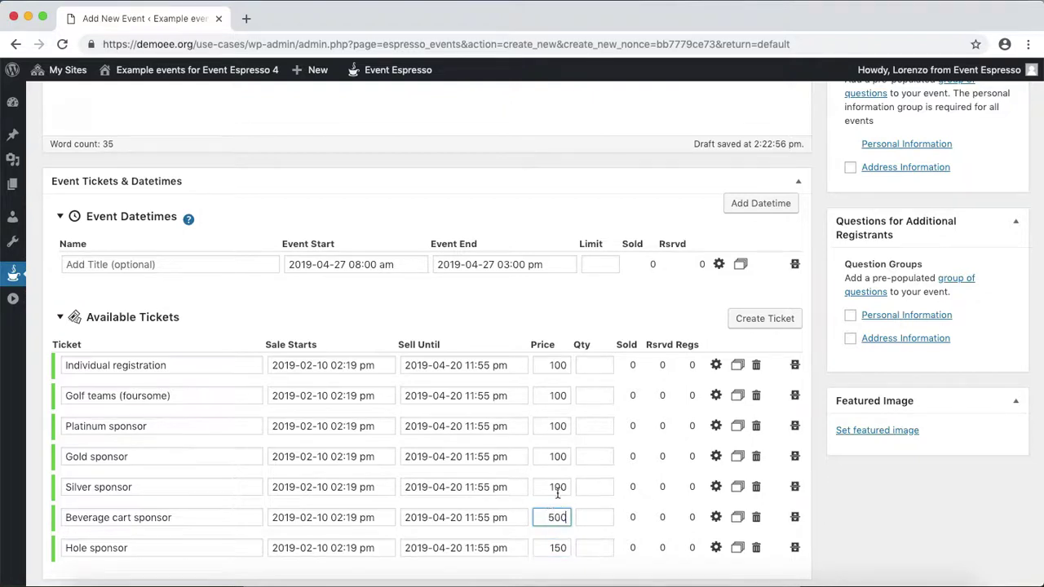
{"action": "scroll", "coordinate": [462, 431], "scroll_direction": "up", "scroll_amount": 3}
{"action": "scroll", "coordinate": [478, 435], "scroll_direction": "down", "scroll_amount": 2}
{"action": "double_click", "coordinate": [557, 510]}
{"action": "type", "text": "1000"}
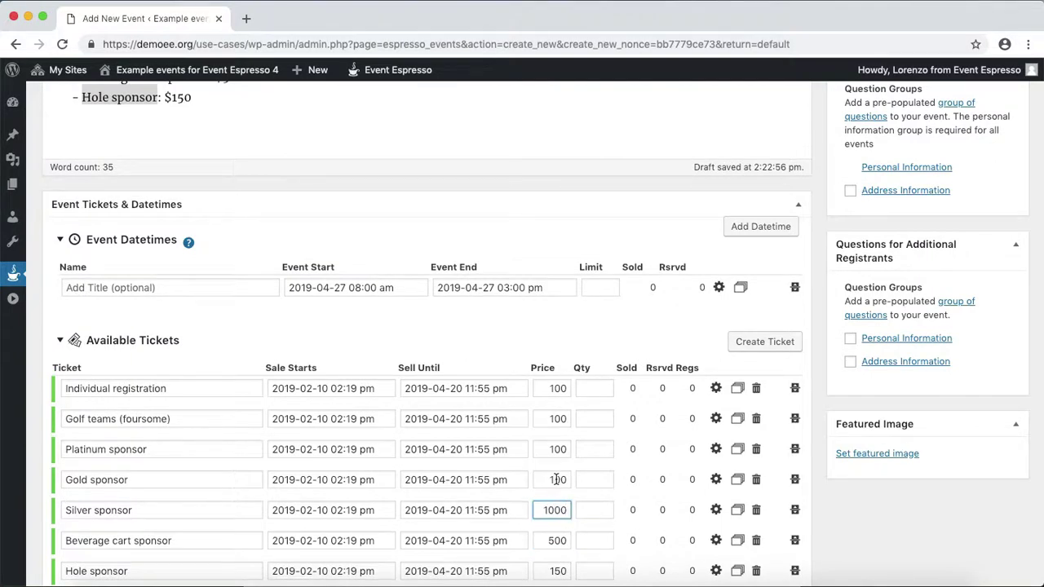
{"action": "double_click", "coordinate": [556, 479]}
{"action": "type", "text": "3000"}
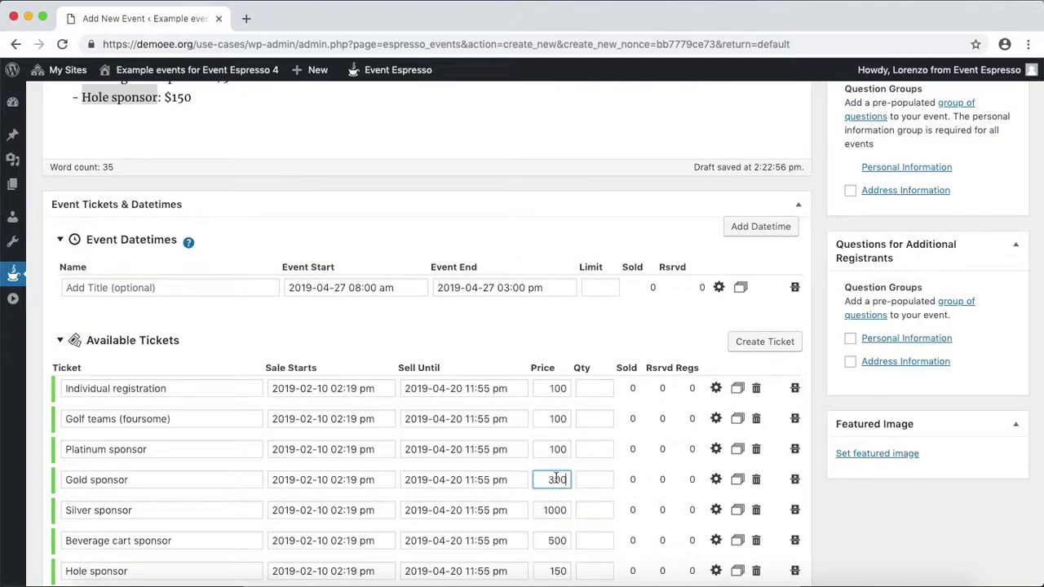
{"action": "double_click", "coordinate": [553, 449]}
{"action": "type", "text": "10"}
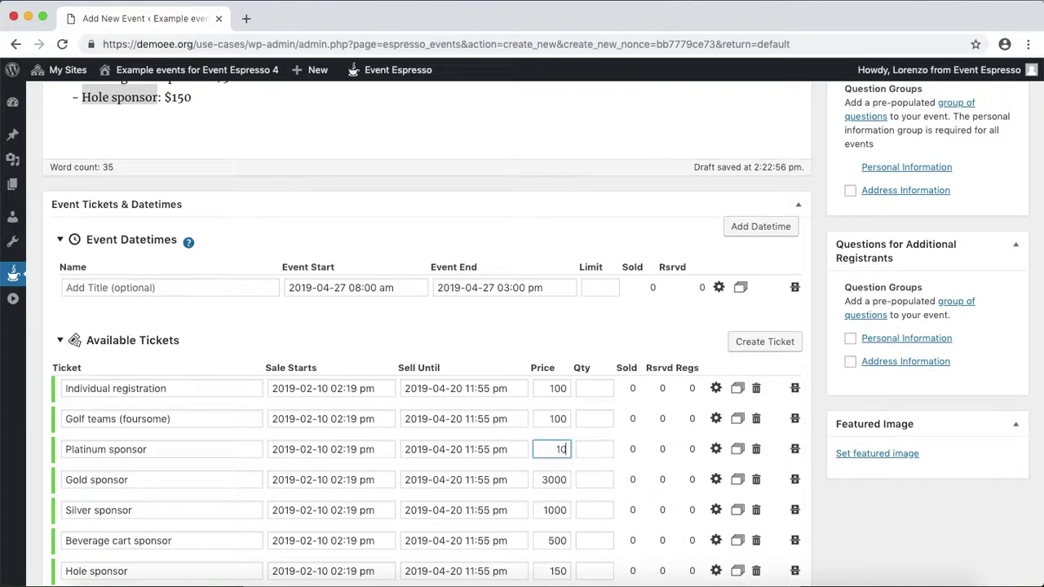
{"action": "type", "text": ",000"}
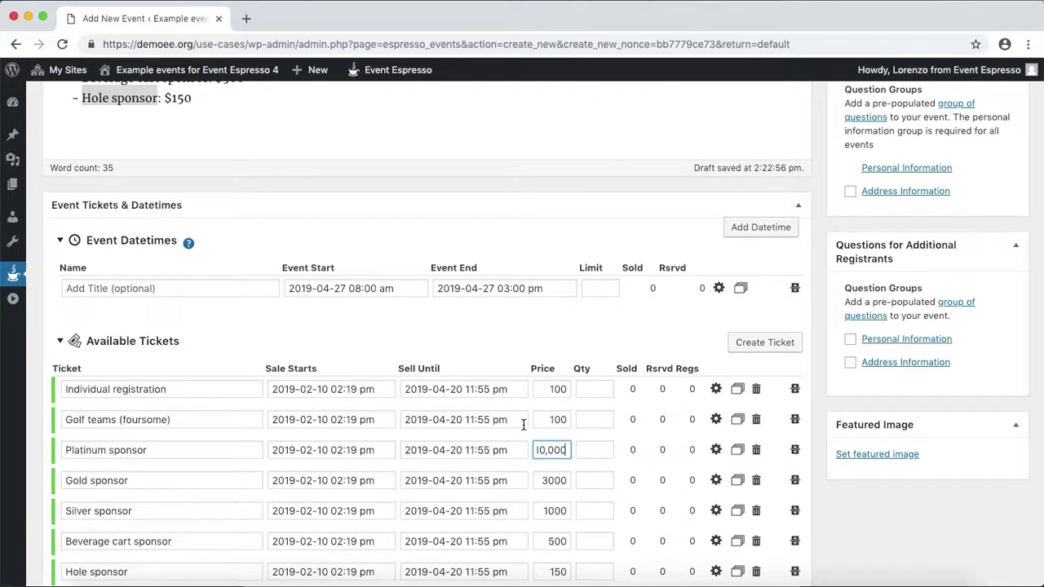
Step: Give Golf teams (foursome) minimum and maximum quantity 4 and a price of 87.5
{"action": "scroll", "coordinate": [522, 432], "scroll_direction": "up", "scroll_amount": 1}
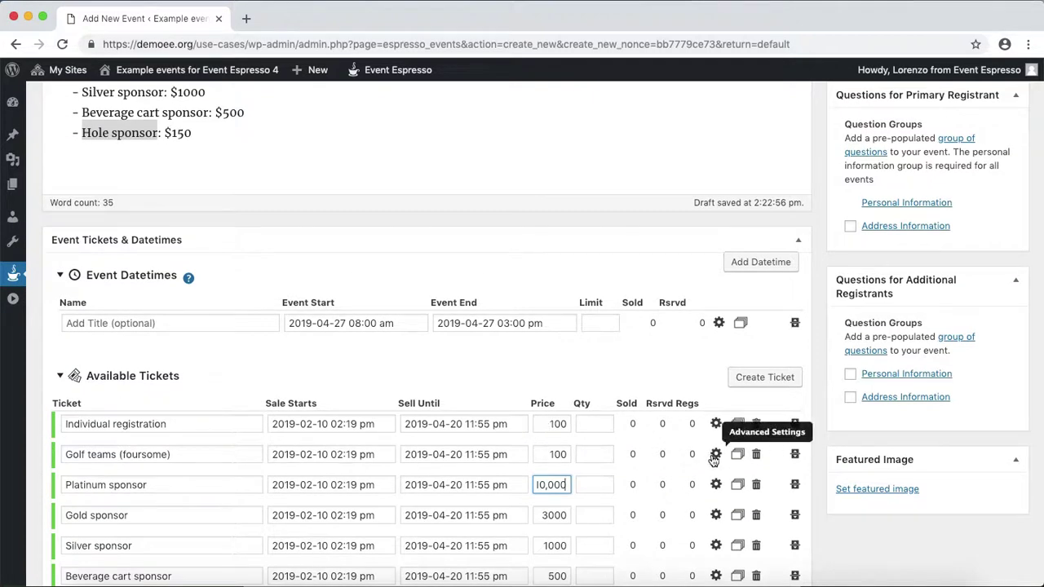
{"action": "left_click", "coordinate": [717, 456]}
{"action": "scroll", "coordinate": [707, 430], "scroll_direction": "down", "scroll_amount": 5}
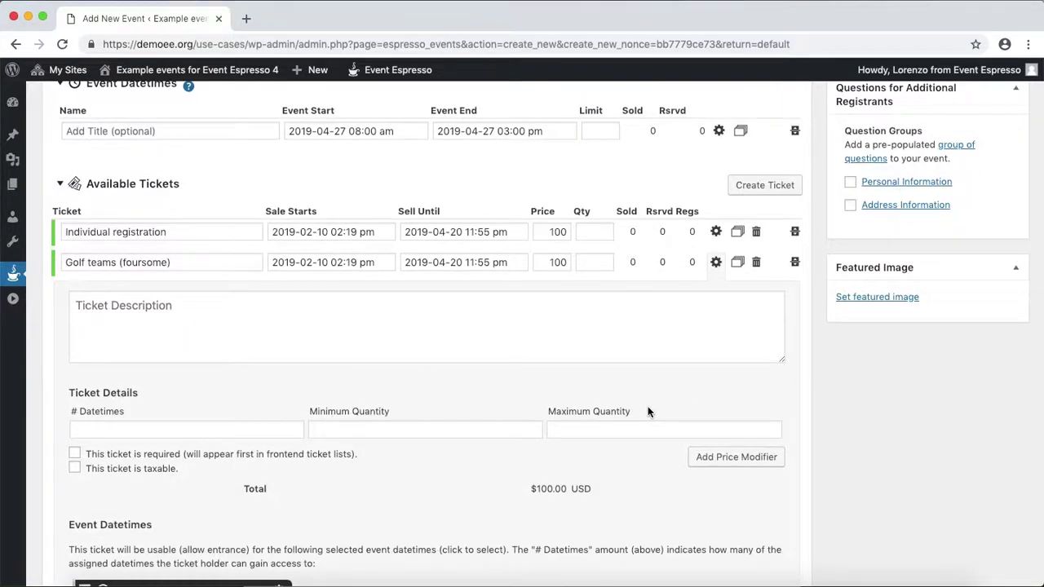
{"action": "left_click", "coordinate": [509, 427]}
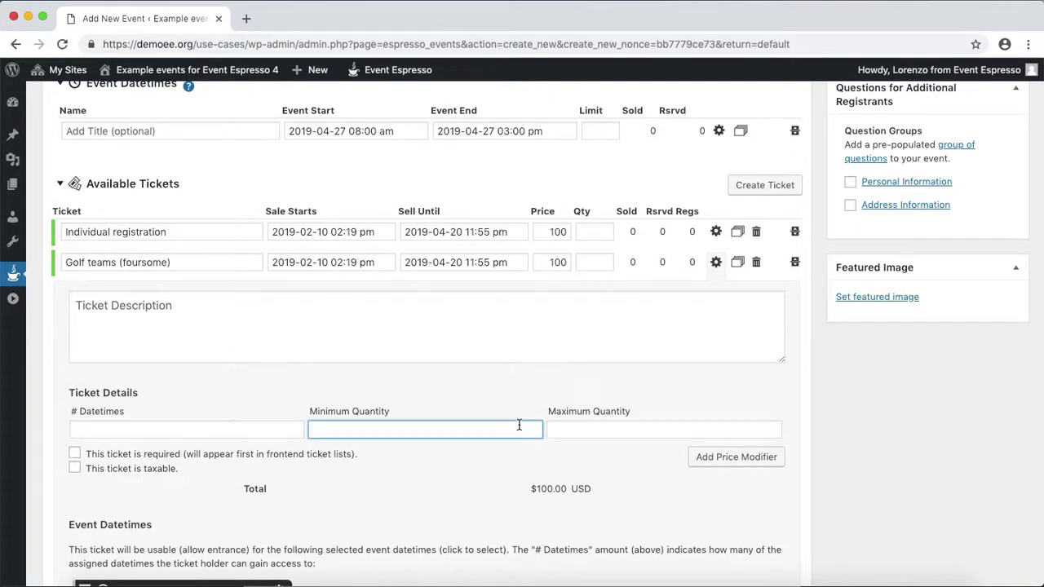
{"action": "type", "text": "4"}
{"action": "left_click", "coordinate": [608, 429]}
{"action": "type", "text": "4"}
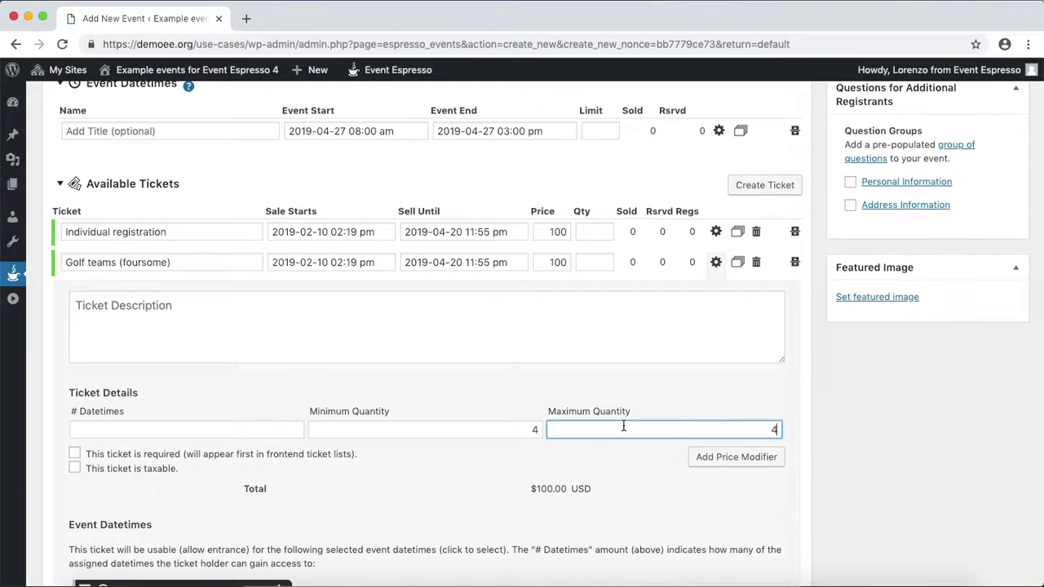
{"action": "scroll", "coordinate": [571, 345], "scroll_direction": "up", "scroll_amount": 1}
{"action": "double_click", "coordinate": [555, 316]}
{"action": "type", "text": "87"}
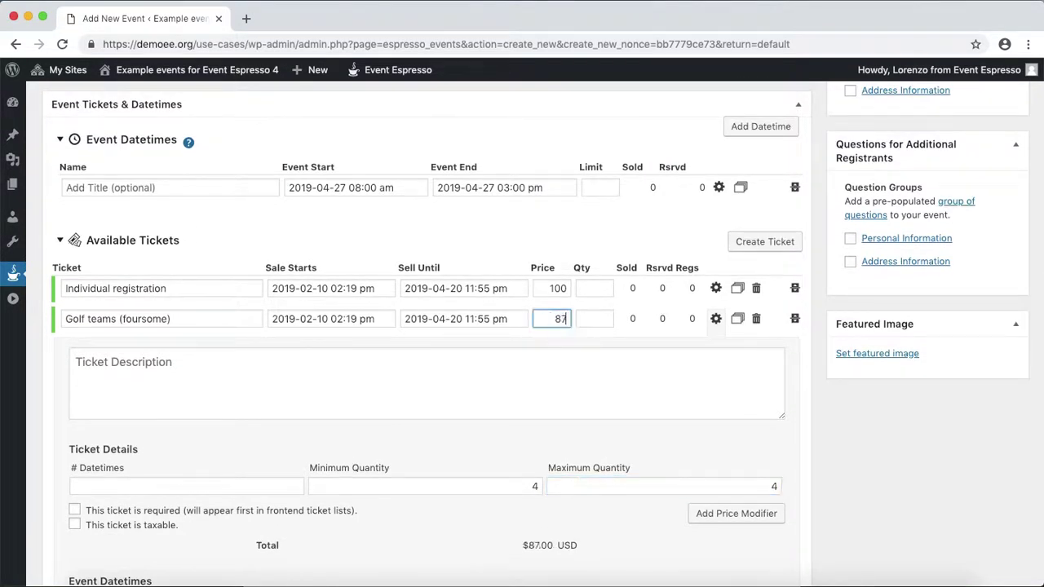
{"action": "type", "text": ".5"}
{"action": "left_click", "coordinate": [715, 318]}
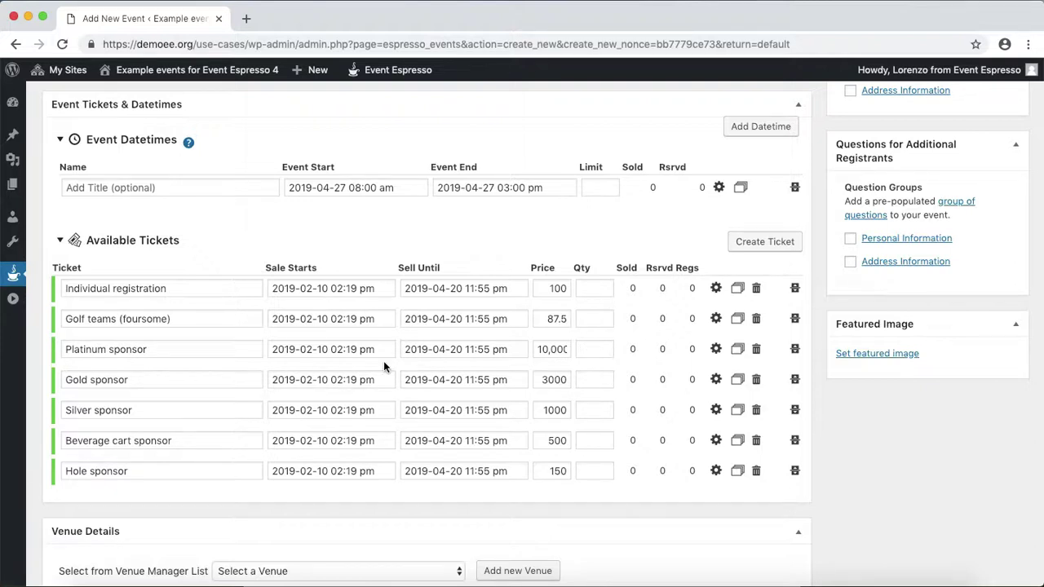
Step: Set sponsor quantities: Hole 18, Beverage cart 3, Silver 3, Gold 5, Platinum 1
{"action": "left_click", "coordinate": [595, 478]}
{"action": "type", "text": "18"}
{"action": "left_click", "coordinate": [593, 447]}
{"action": "type", "text": "3"}
{"action": "left_click", "coordinate": [589, 413]}
{"action": "type", "text": "3"}
{"action": "left_click", "coordinate": [595, 380]}
{"action": "type", "text": "5"}
{"action": "left_click", "coordinate": [595, 348]}
{"action": "type", "text": "1"}
{"action": "left_click", "coordinate": [582, 246]}
{"action": "scroll", "coordinate": [596, 345], "scroll_direction": "up", "scroll_amount": 2}
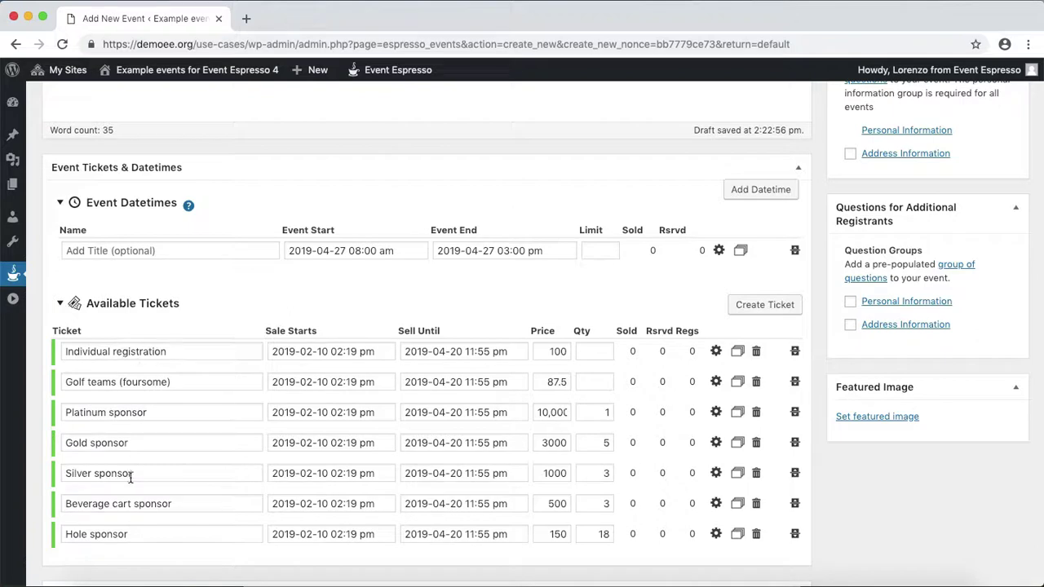
Step: Open the Annual Golf Classic preview page in a new browser tab and view it
{"action": "scroll", "coordinate": [867, 357], "scroll_direction": "up", "scroll_amount": 10}
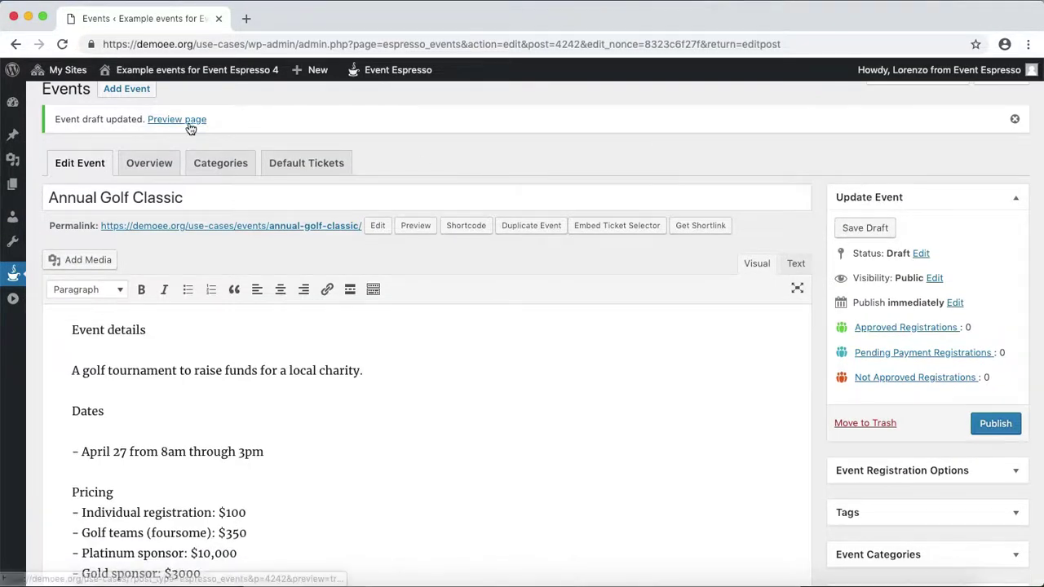
{"action": "right_click", "coordinate": [190, 120]}
{"action": "left_click", "coordinate": [286, 128]}
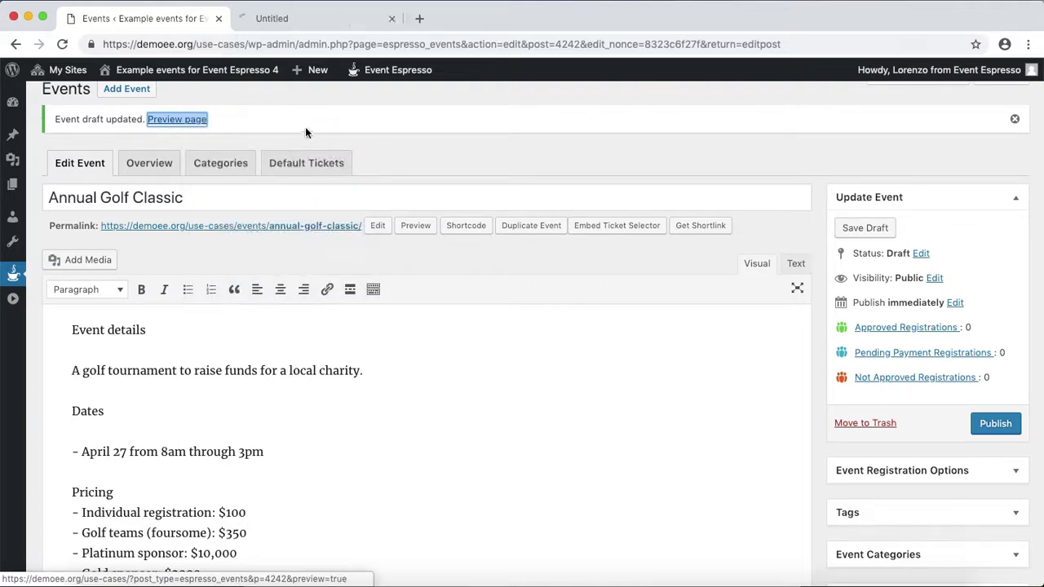
{"action": "left_click", "coordinate": [318, 19]}
{"action": "mouse_move", "coordinate": [577, 207]}
{"action": "scroll", "coordinate": [399, 282], "scroll_direction": "down", "scroll_amount": 6}
Step: In the ticket selector, try 1 Platinum sponsor ticket, then reset it to 0
{"action": "scroll", "coordinate": [466, 233], "scroll_direction": "down", "scroll_amount": 2}
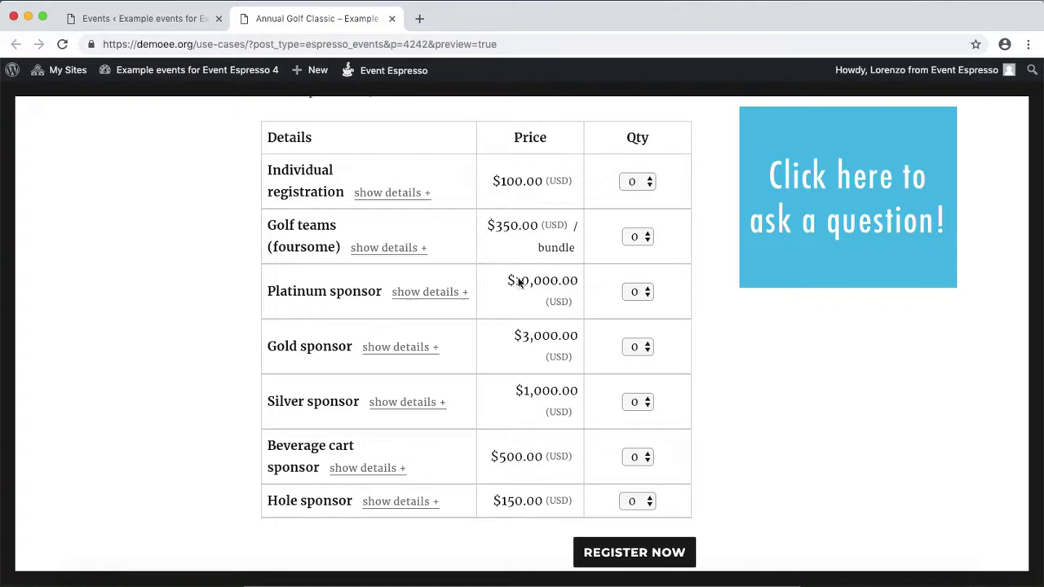
{"action": "left_click", "coordinate": [641, 292]}
{"action": "left_click", "coordinate": [656, 305]}
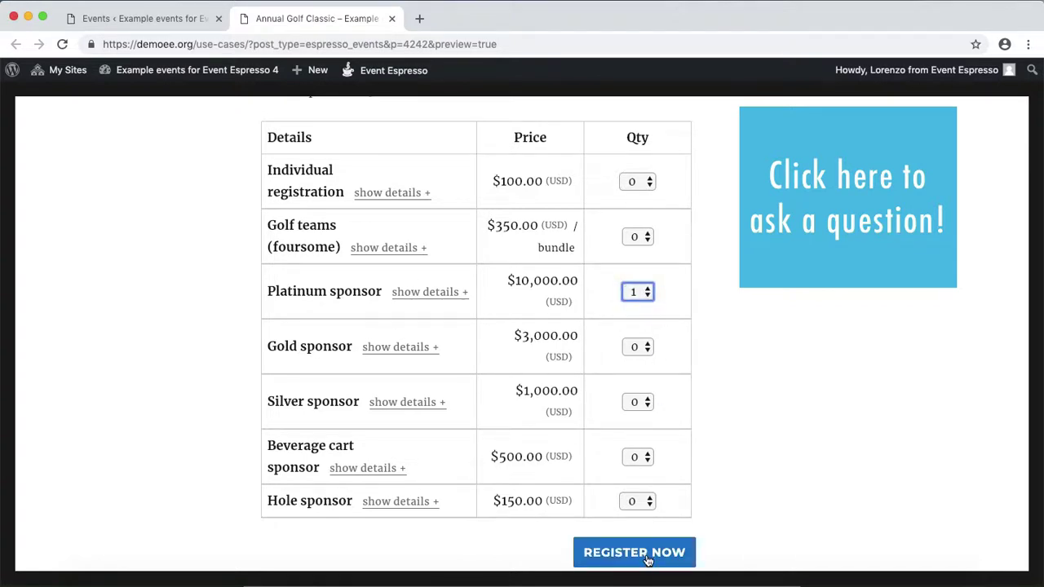
{"action": "left_click", "coordinate": [629, 295]}
{"action": "left_click", "coordinate": [644, 277]}
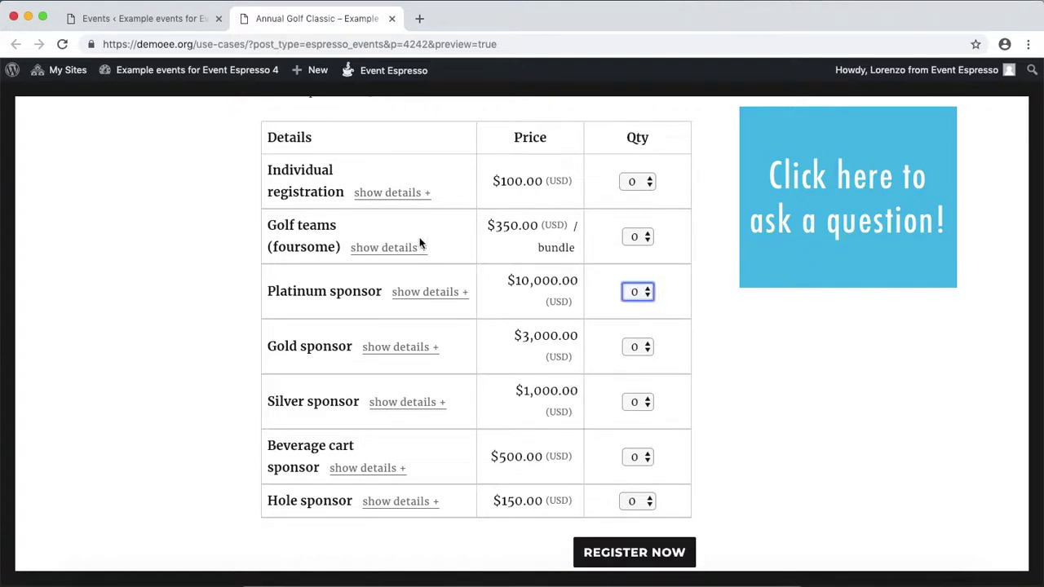
Step: Choose 4 Golf teams (foursome) tickets in the ticket selector
{"action": "left_click", "coordinate": [644, 238]}
{"action": "left_click", "coordinate": [640, 252]}
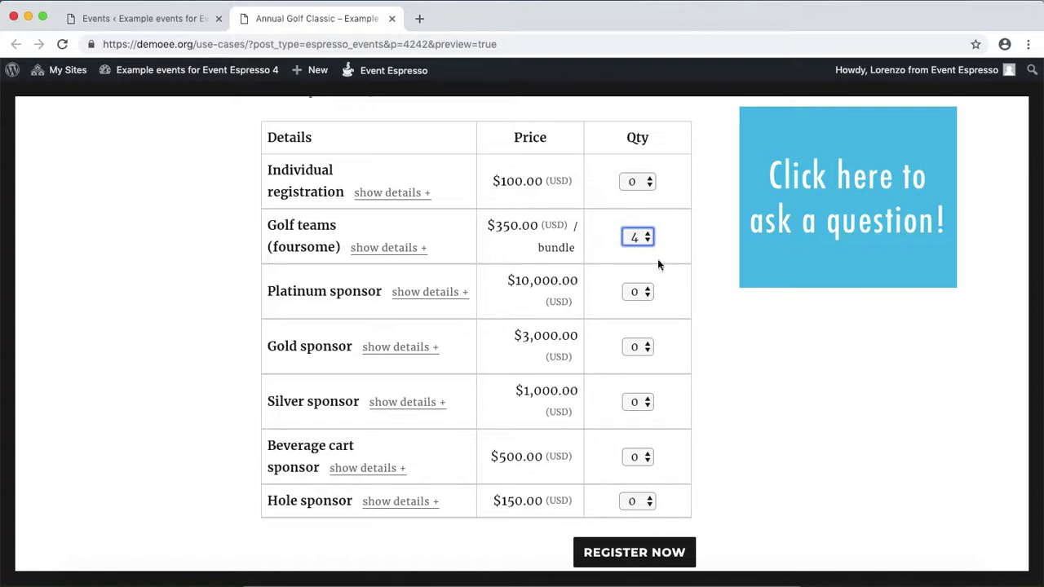
{"action": "scroll", "coordinate": [673, 315], "scroll_direction": "down", "scroll_amount": 2}
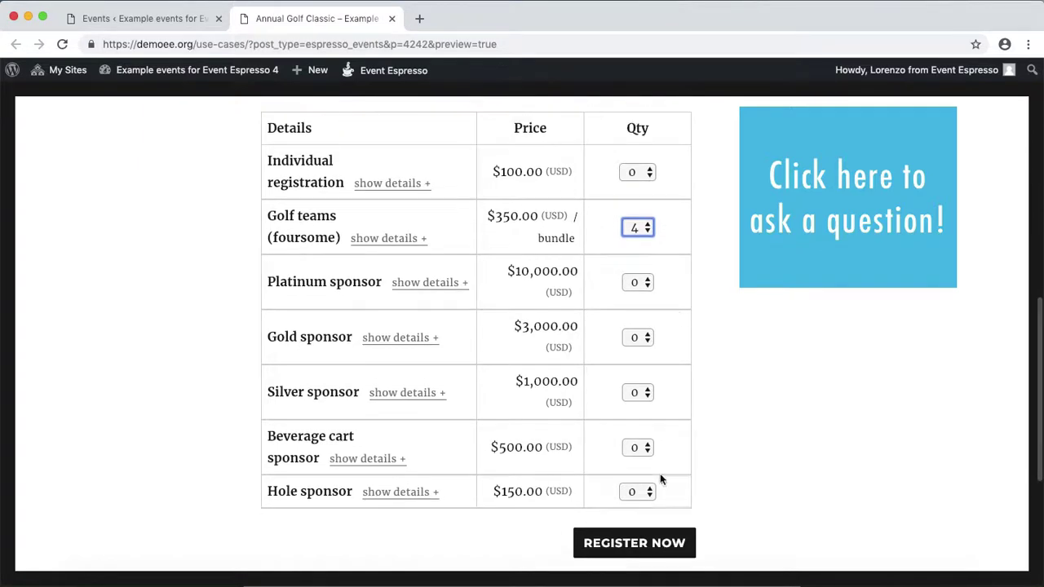
{"action": "left_click", "coordinate": [722, 329]}
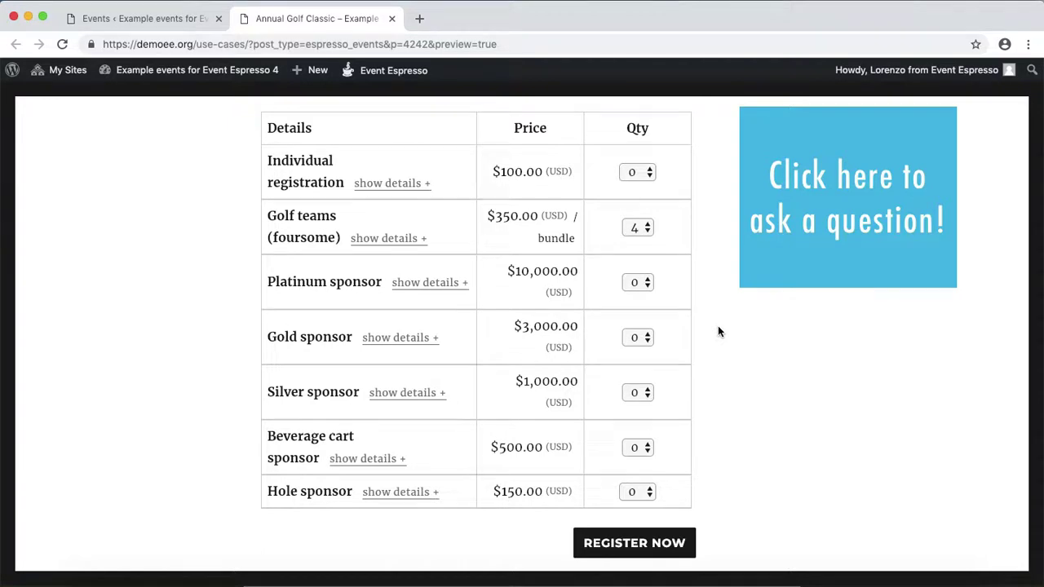
{"action": "scroll", "coordinate": [718, 331], "scroll_direction": "up", "scroll_amount": 3}
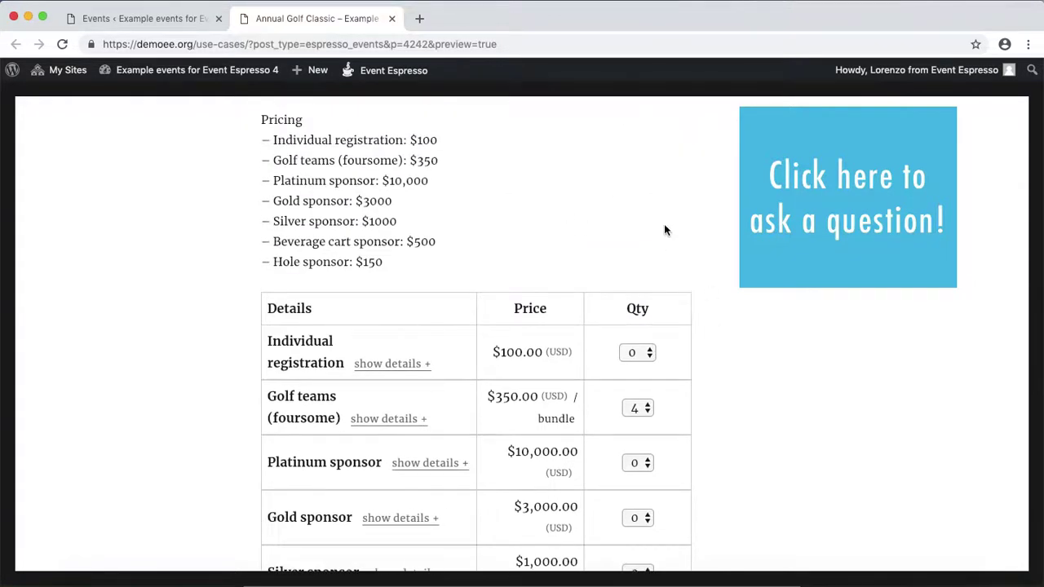